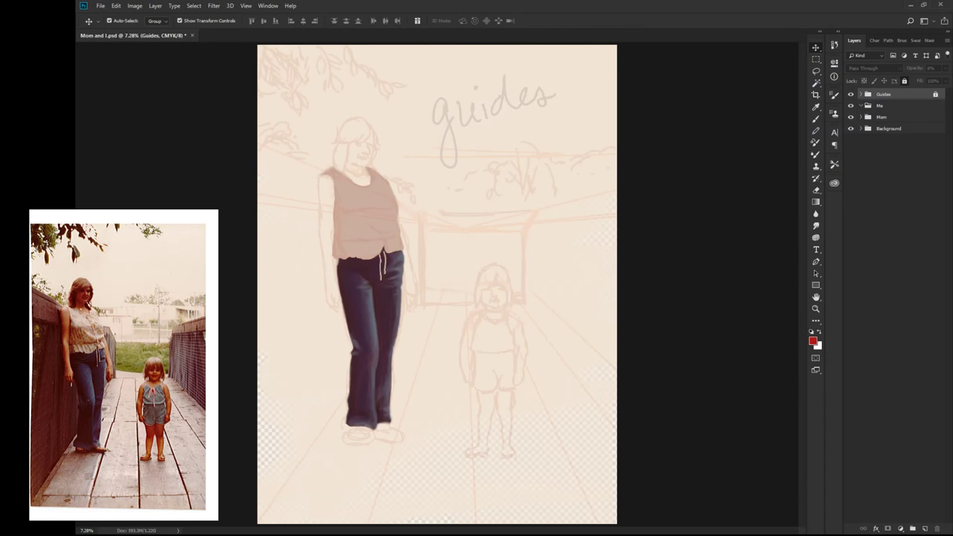
# Step: After checking the reference, select the Shirt layer's painted area and sample its beige colour
pyautogui.hotkey('ctrl', 'Tab')
pyautogui.hotkey('ctrl', 'Tab')
pyautogui.press('b')
pyautogui.keyDown('ctrl'); pyautogui.click(381, 178); pyautogui.keyUp('ctrl')
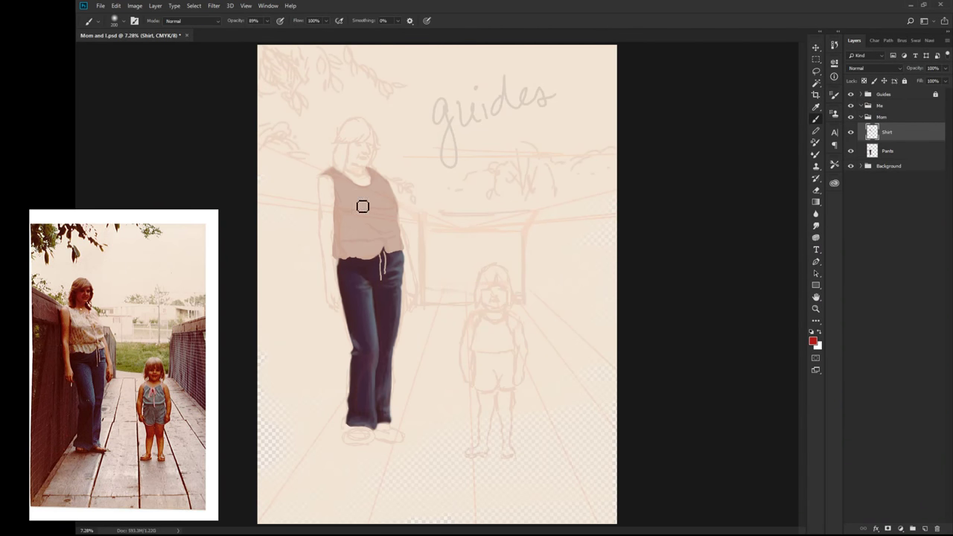
pyautogui.keyDown('ctrl'); pyautogui.click(872, 132); pyautogui.keyUp('ctrl')
pyautogui.press('i')
pyautogui.click(350, 183)
pyautogui.press('b')
# Step: Repaint the shirt a lighter beige with soft darker shading, then hide the guide sketch
pyautogui.moveTo(350, 183)
pyautogui.mouseDown()
pyautogui.moveTo(364, 192)
pyautogui.moveTo(347, 191)
pyautogui.moveTo(387, 193)
pyautogui.moveTo(385, 176)
pyautogui.moveTo(380, 195)
pyautogui.moveTo(396, 201)
pyautogui.moveTo(371, 186)
pyautogui.mouseUp()
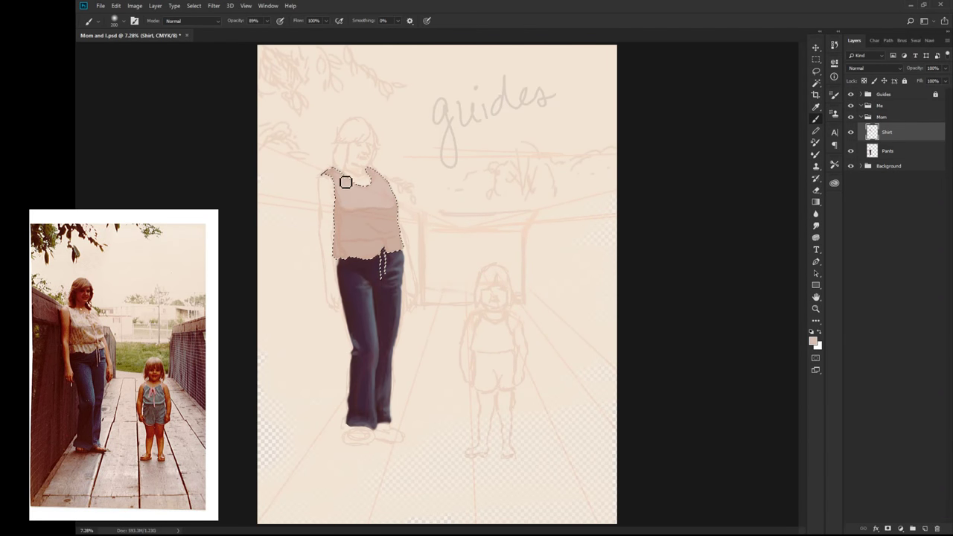
pyautogui.press('[')
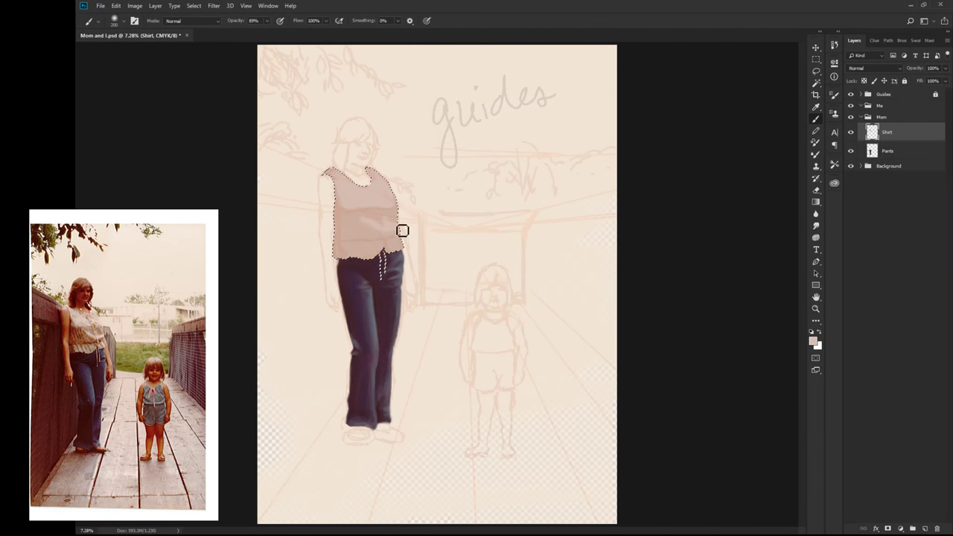
pyautogui.moveTo(402, 228)
pyautogui.mouseDown()
pyautogui.moveTo(363, 255)
pyautogui.moveTo(359, 245)
pyautogui.moveTo(379, 255)
pyautogui.moveTo(404, 245)
pyautogui.mouseUp()
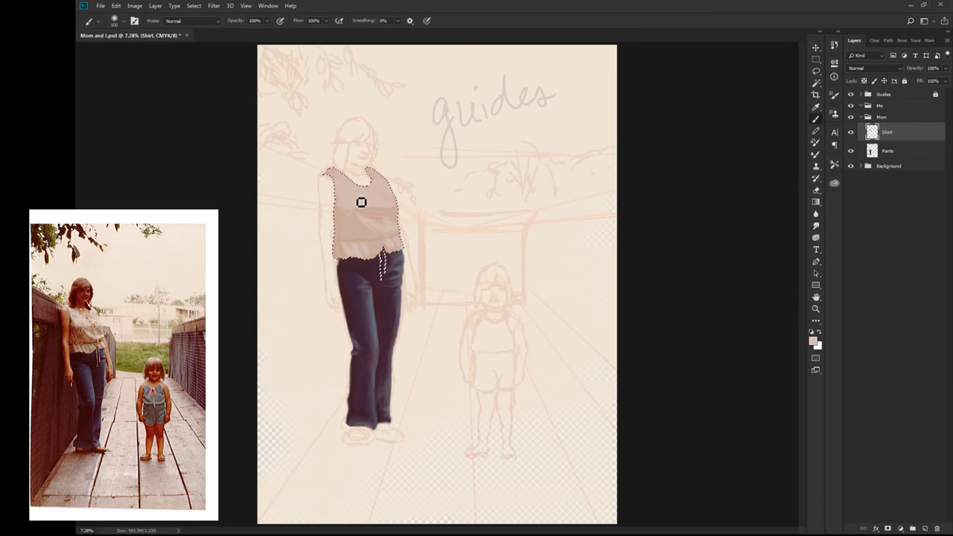
pyautogui.moveTo(362, 201); pyautogui.dragTo(355, 183)
pyautogui.keyDown('alt'); pyautogui.click(365, 298); pyautogui.keyUp('alt')
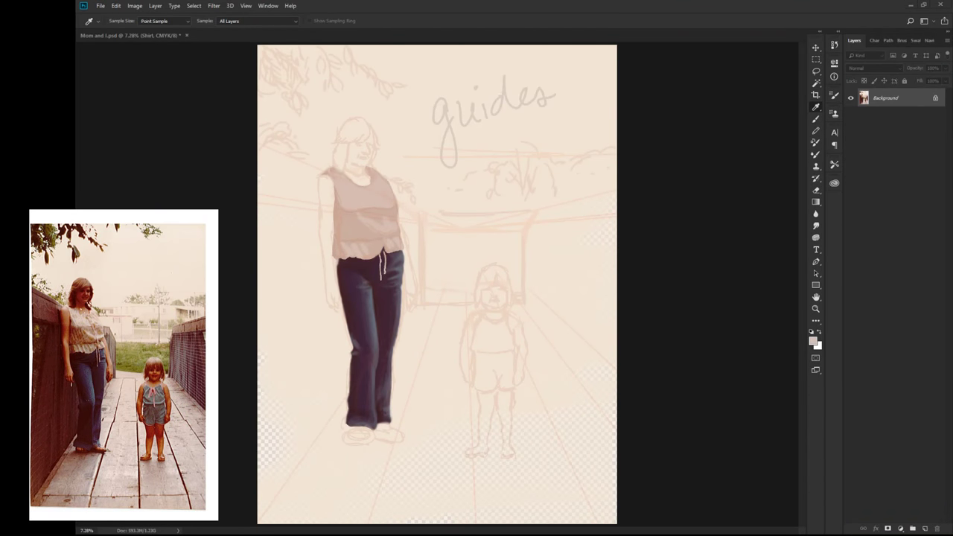
pyautogui.keyDown('alt'); pyautogui.click(352, 196); pyautogui.keyUp('alt')
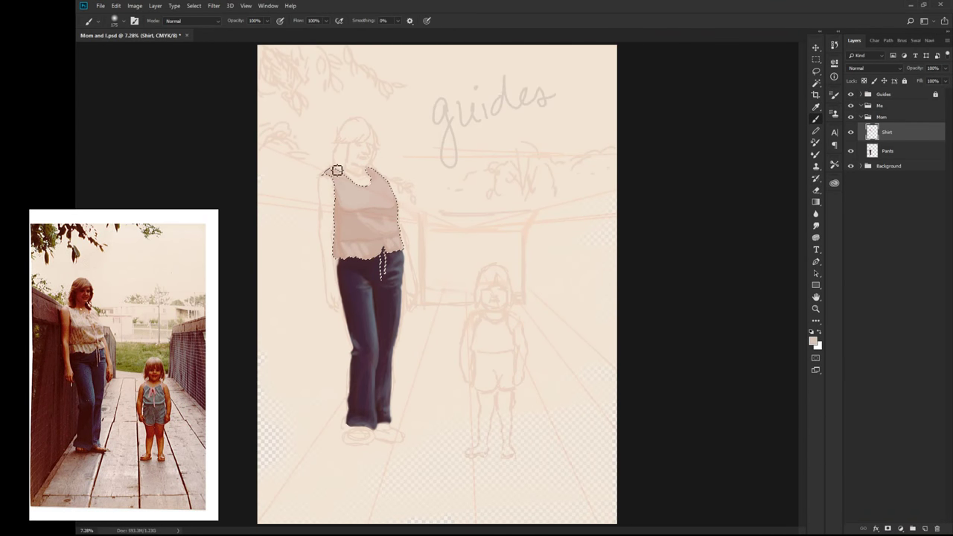
pyautogui.click(851, 94)
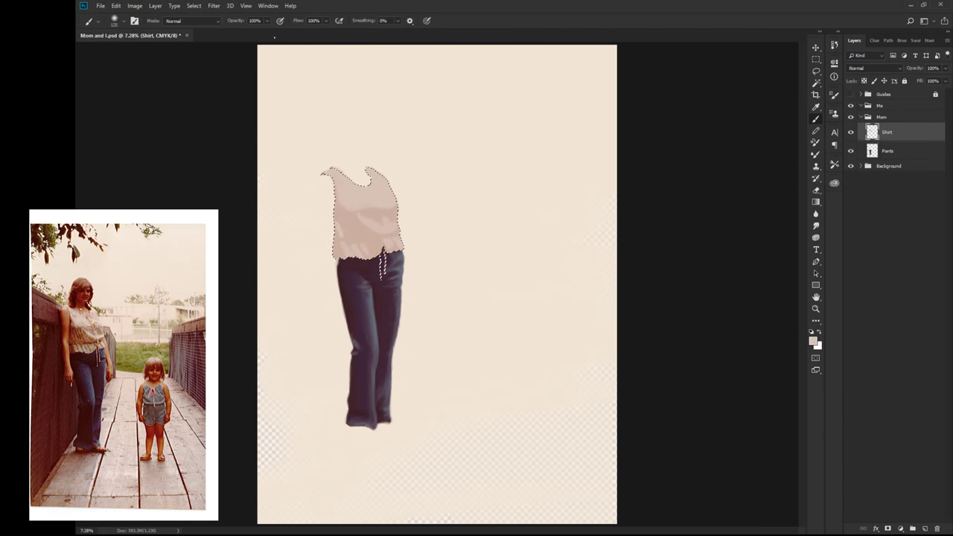
# Step: Shade folds across the shirt torso with a dark red brush at 5% opacity
pyautogui.moveTo(353, 228)
pyautogui.mouseDown()
pyautogui.moveTo(362, 223)
pyautogui.moveTo(375, 240)
pyautogui.moveTo(347, 200)
pyautogui.mouseUp()
pyautogui.keyDown('alt'); pyautogui.click(345, 246); pyautogui.keyUp('alt')
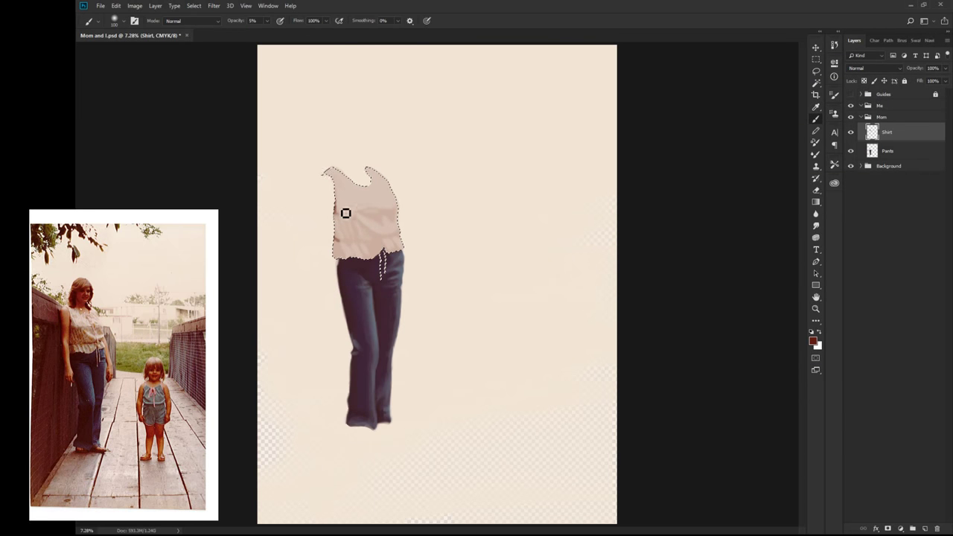
pyautogui.press('0')
pyautogui.press('5')
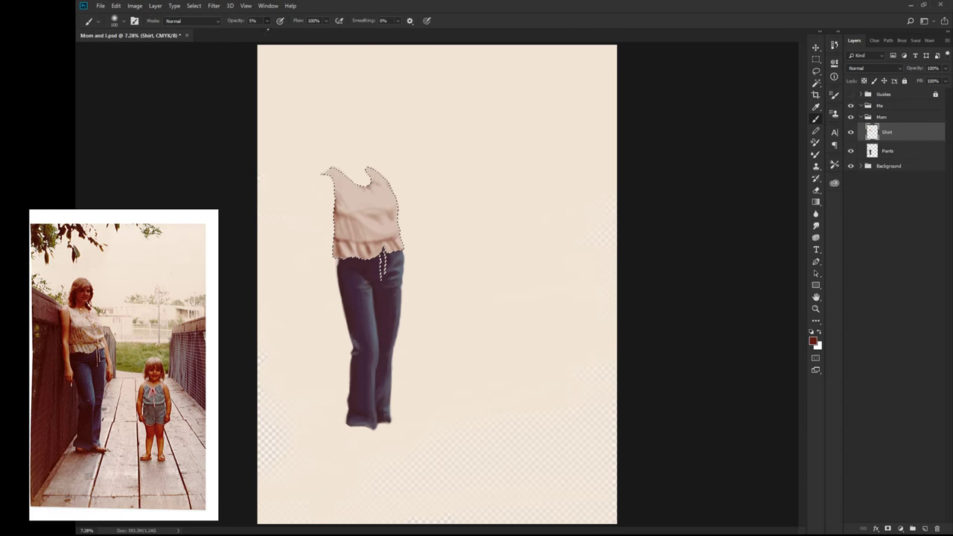
pyautogui.press('[')
pyautogui.press(']')
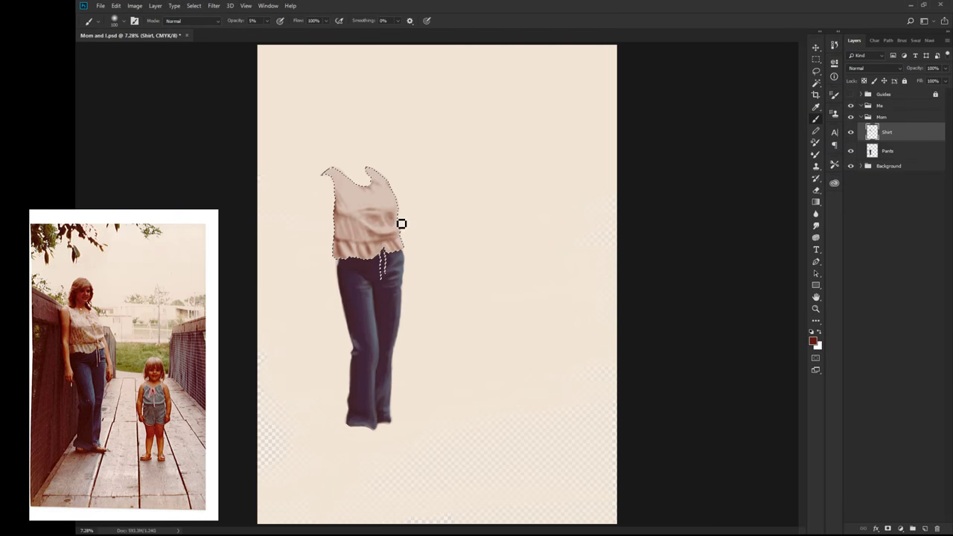
# Step: Add light pink highlights to the shirt's edge and hem, then deselect and show the guides
pyautogui.keyDown('alt'); pyautogui.click(398, 221); pyautogui.keyUp('alt')
pyautogui.moveTo(410, 228); pyautogui.dragTo(405, 231)
pyautogui.keyDown('alt'); pyautogui.click(397, 197); pyautogui.keyUp('alt')
pyautogui.keyDown('ctrl'); pyautogui.click(872, 132); pyautogui.keyUp('ctrl')
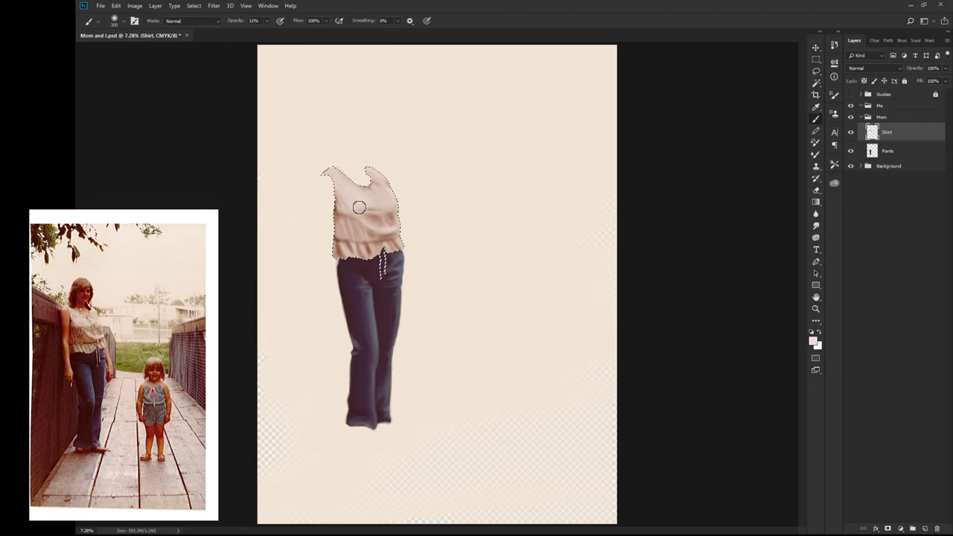
pyautogui.press('[')
pyautogui.press('[')
pyautogui.press('[')
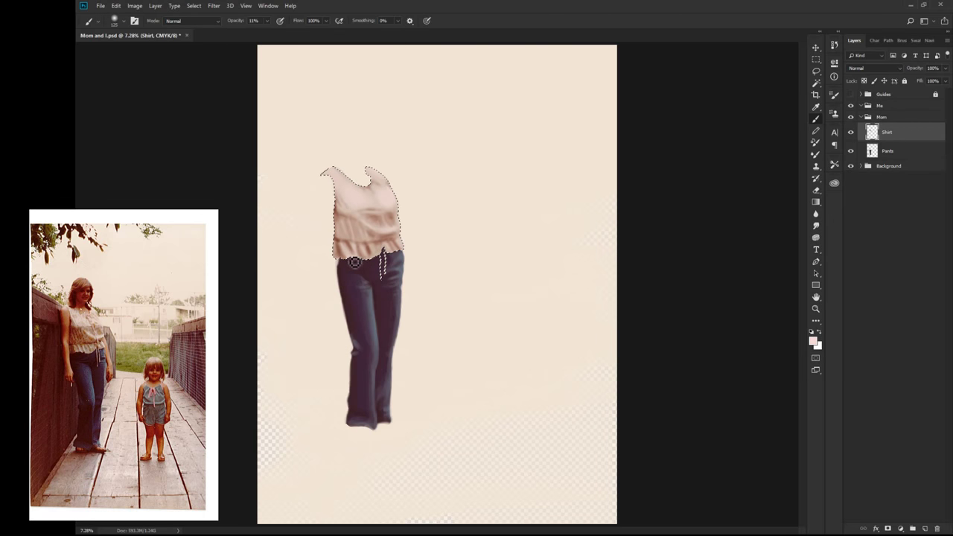
pyautogui.moveTo(364, 248); pyautogui.dragTo(380, 253)
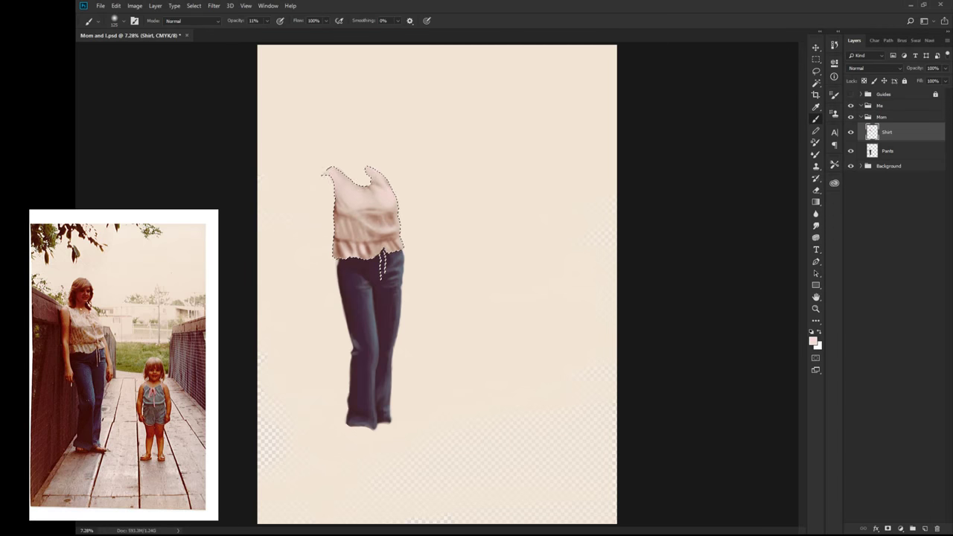
pyautogui.hotkey('ctrl', 'd')
pyautogui.click(851, 95)
# Step: Create a Right Arm layer with an orange-brown skin colour at full opacity
pyautogui.keyDown('alt'); pyautogui.click(80, 294); pyautogui.keyUp('alt')
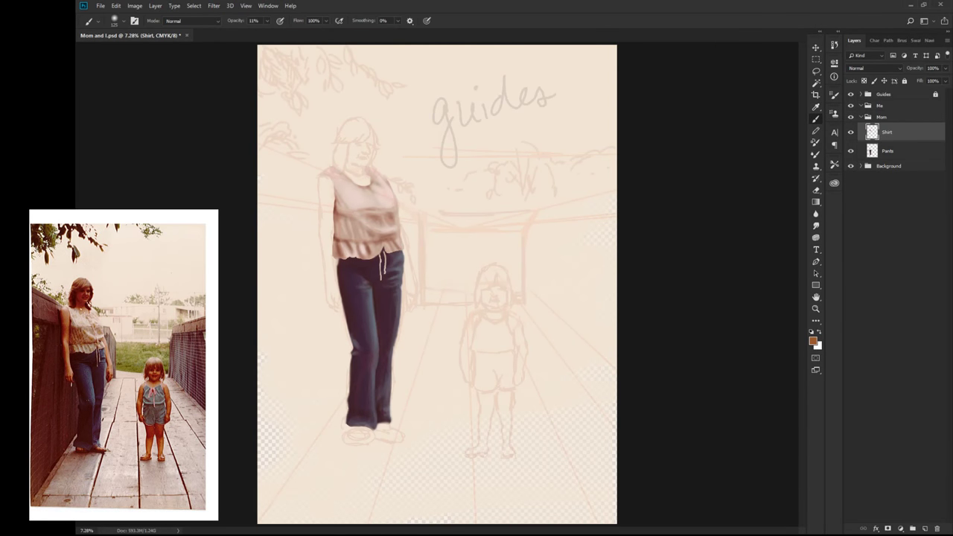
pyautogui.hotkey('ctrl', 'shift', 'alt', 'n')
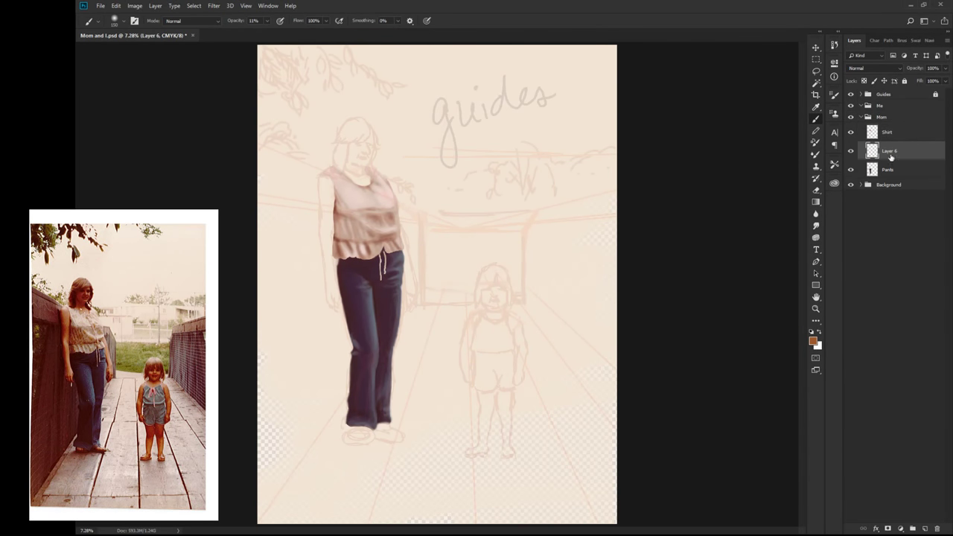
pyautogui.doubleClick(889, 151)
pyautogui.write('Right Arm')
pyautogui.press('Return')
pyautogui.press('0')
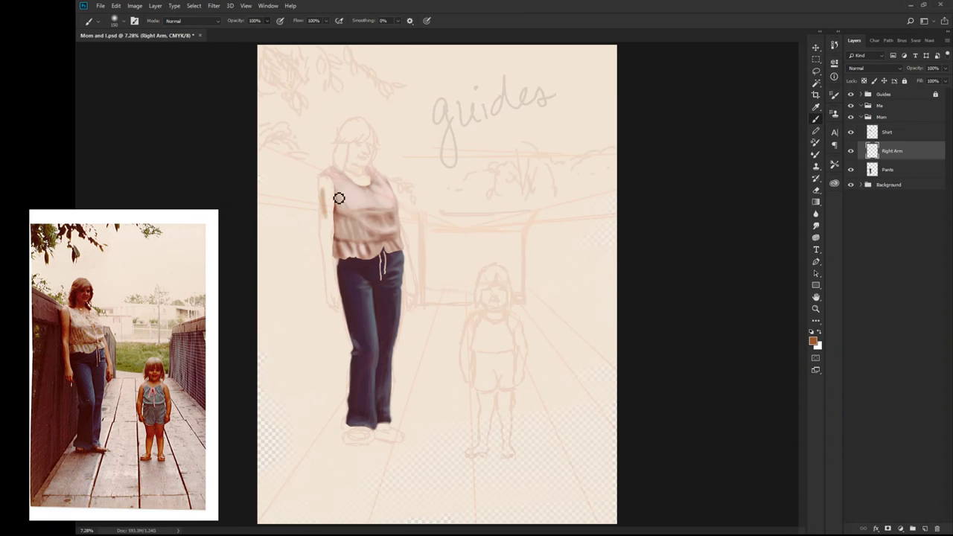
# Step: Paint the right arm down the shirt's side toward the jeans
pyautogui.moveTo(325, 190)
pyautogui.mouseDown()
pyautogui.moveTo(337, 213)
pyautogui.moveTo(326, 183)
pyautogui.moveTo(334, 256)
pyautogui.mouseUp()
pyautogui.hotkey('alt', ']')
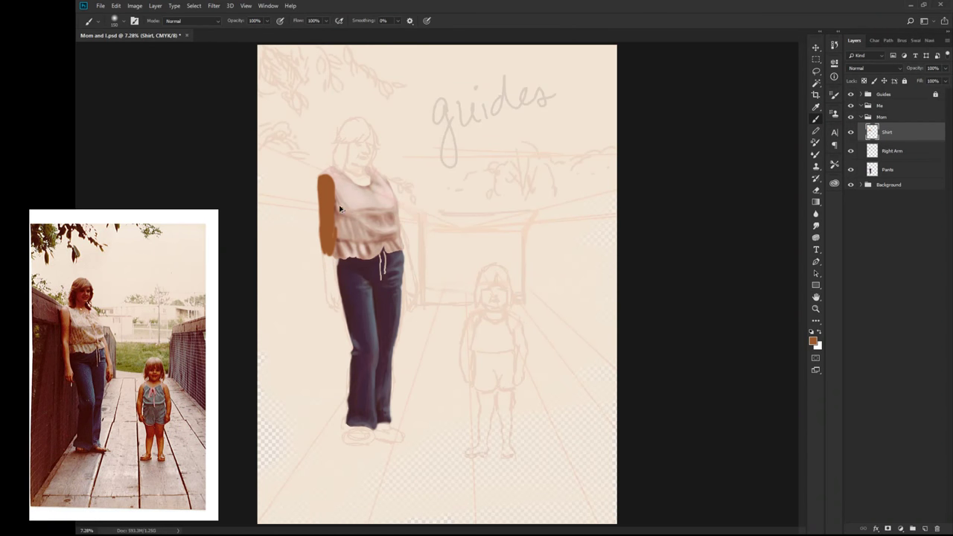
pyautogui.moveTo(330, 216); pyautogui.dragTo(336, 255)
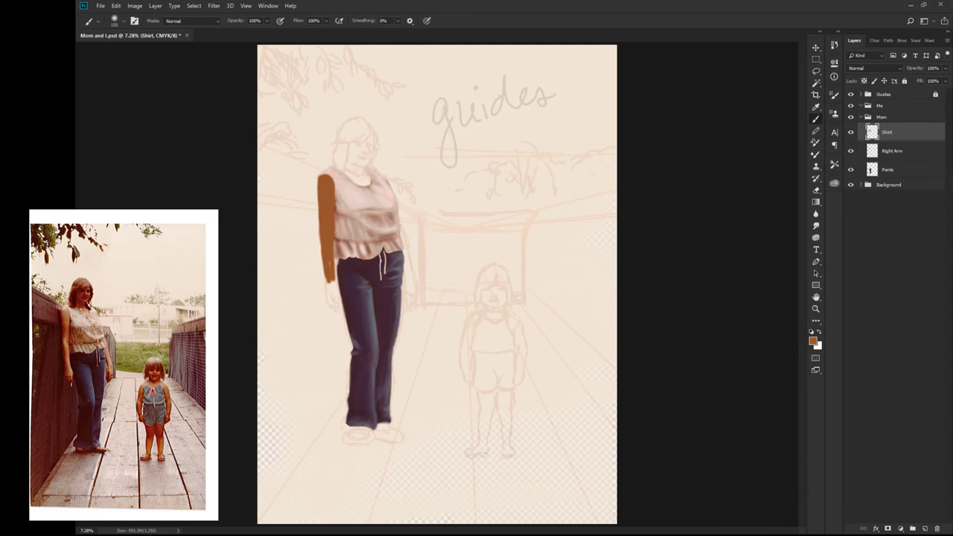
pyautogui.moveTo(328, 268); pyautogui.dragTo(338, 308)
pyautogui.moveTo(342, 312); pyautogui.dragTo(332, 307)
# Step: Trim the arm's top and edges with the eraser at full strength
pyautogui.press('e')
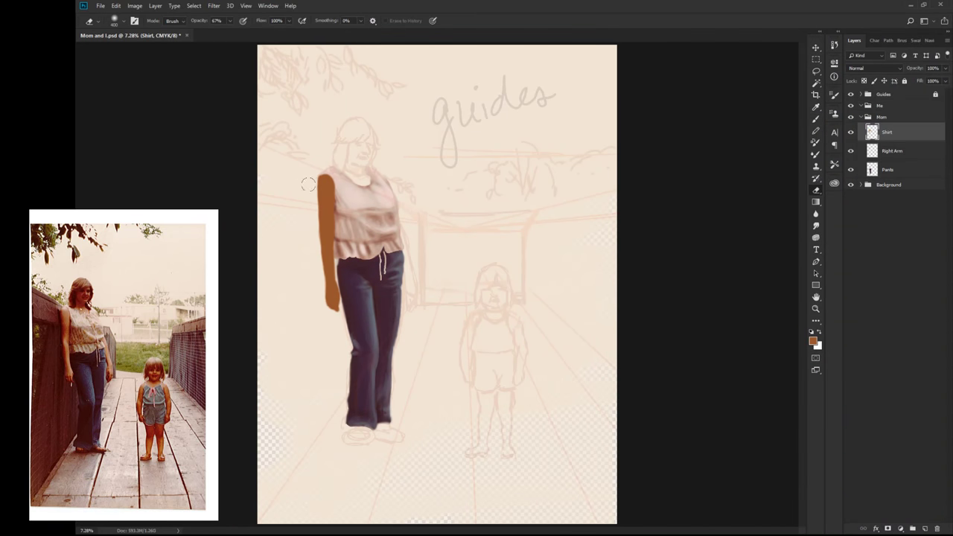
pyautogui.moveTo(322, 170); pyautogui.dragTo(334, 306)
pyautogui.hotkey('ctrl', 'z')
pyautogui.moveTo(325, 178); pyautogui.dragTo(328, 223)
pyautogui.hotkey('ctrl', 'z')
pyautogui.moveTo(320, 176)
pyautogui.mouseDown()
pyautogui.moveTo(330, 206)
pyautogui.moveTo(332, 194)
pyautogui.moveTo(333, 312)
pyautogui.mouseUp()
pyautogui.press('0')
pyautogui.moveTo(328, 228); pyautogui.dragTo(329, 267)
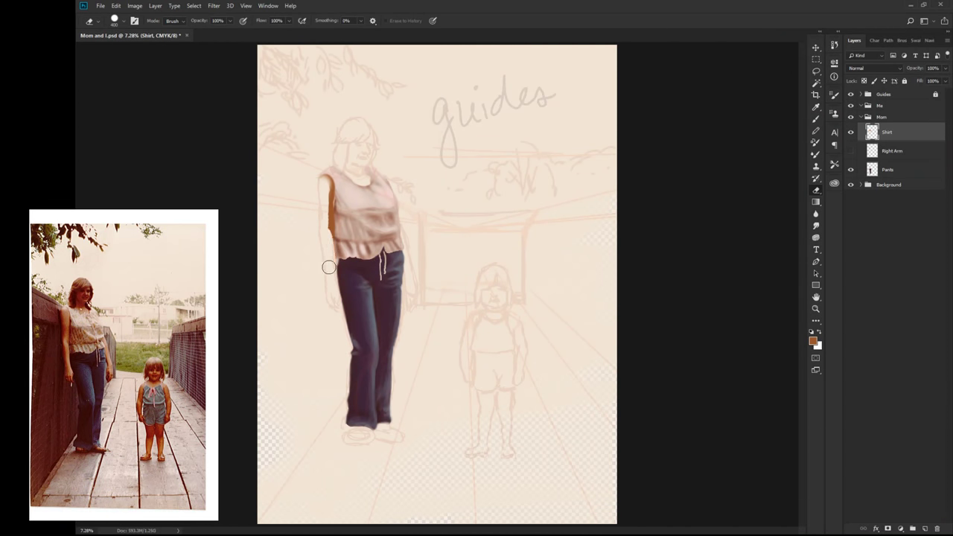
pyautogui.moveTo(332, 223)
pyautogui.mouseDown()
pyautogui.moveTo(336, 230)
pyautogui.moveTo(334, 193)
pyautogui.mouseUp()
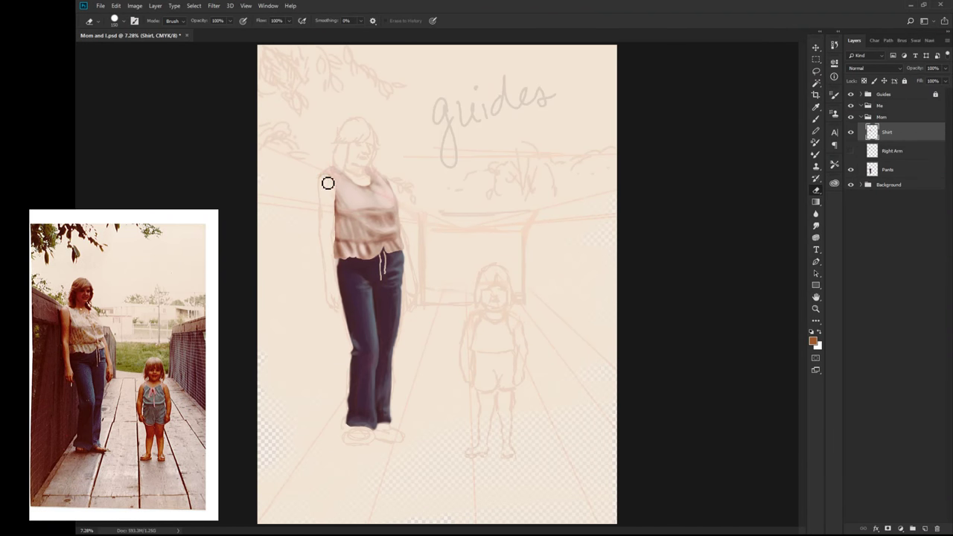
# Step: Repaint the right arm along the shirt with a hand beside the jeans, then add a new layer
pyautogui.click(905, 152)
pyautogui.press('b')
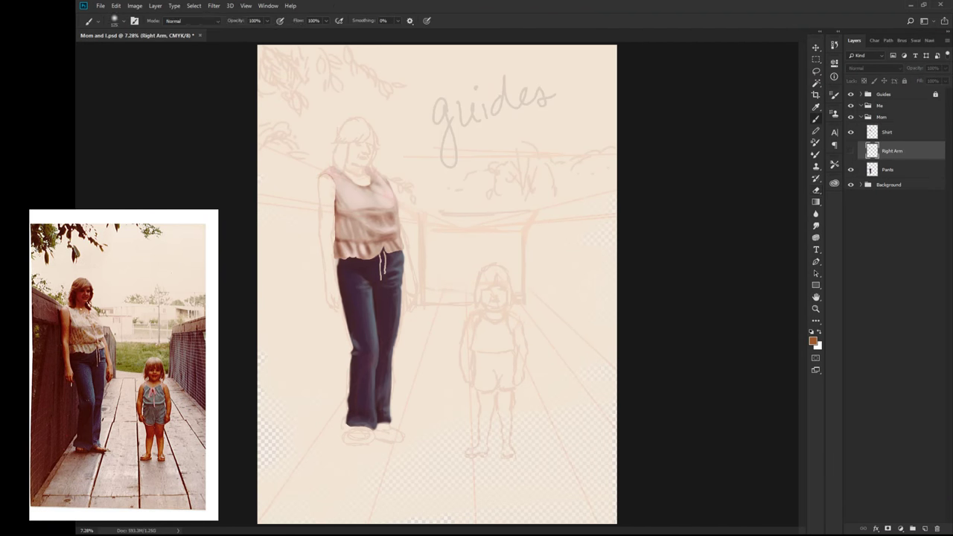
pyautogui.click(851, 151)
pyautogui.moveTo(328, 178); pyautogui.dragTo(330, 229)
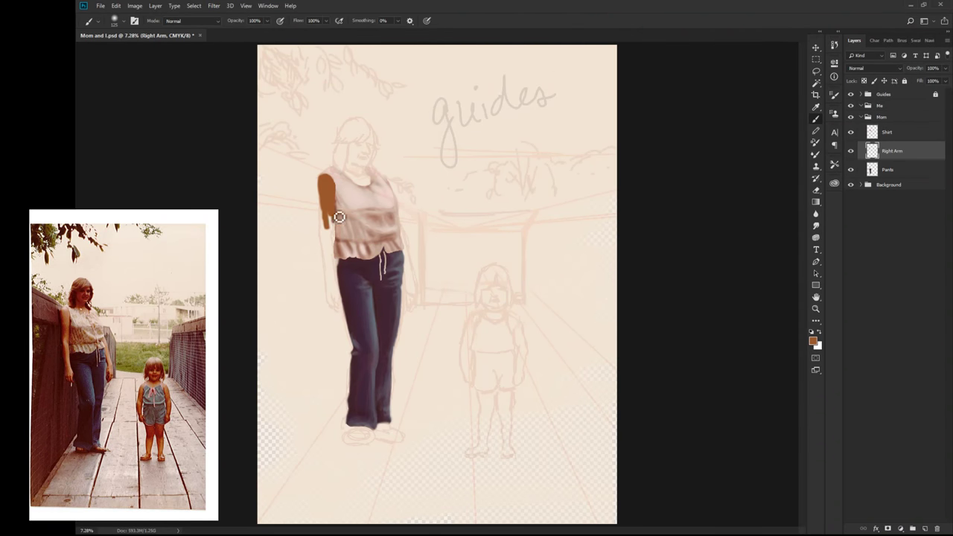
pyautogui.moveTo(325, 179); pyautogui.dragTo(332, 289)
pyautogui.hotkey('ctrl', 'z')
pyautogui.hotkey('ctrl', 'z')
pyautogui.moveTo(329, 250); pyautogui.dragTo(340, 300)
pyautogui.moveTo(337, 259); pyautogui.dragTo(346, 306)
pyautogui.moveTo(330, 249)
pyautogui.mouseDown()
pyautogui.moveTo(334, 311)
pyautogui.moveTo(340, 284)
pyautogui.mouseUp()
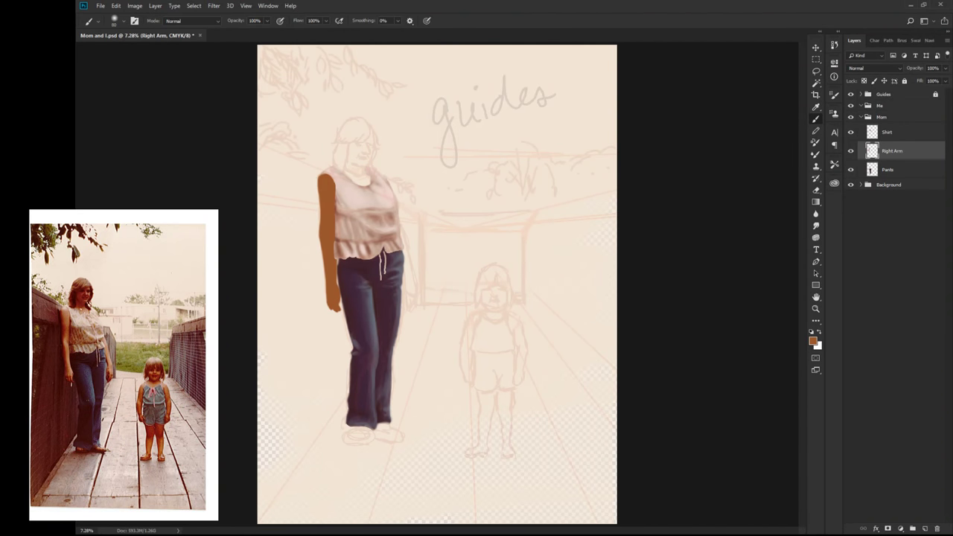
pyautogui.hotkey('ctrl', 'shift', 'alt', 'n')
# Step: Name the layer L Arm, paint the left arm along the shirt, and clean up with the eraser
pyautogui.write('L Arm')
pyautogui.press('Return')
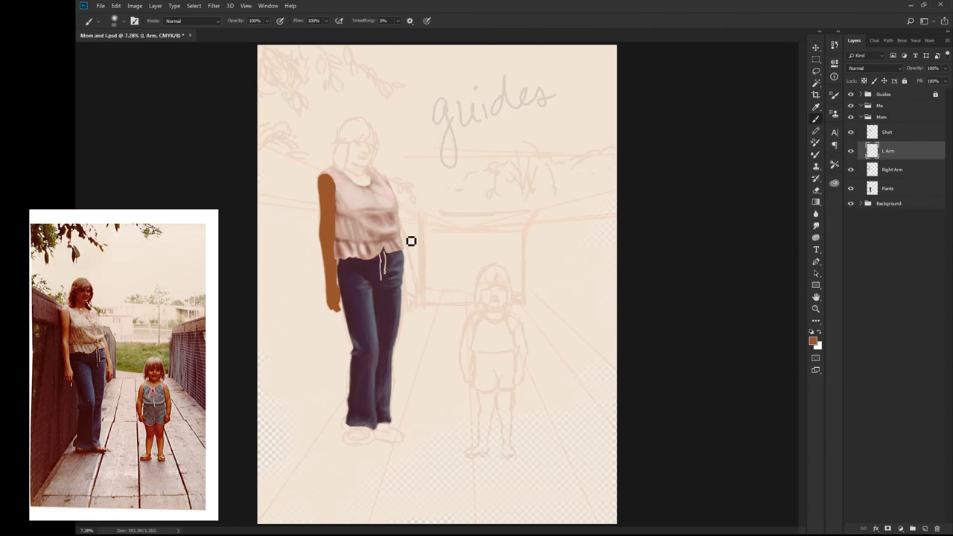
pyautogui.moveTo(405, 231)
pyautogui.mouseDown()
pyautogui.moveTo(419, 306)
pyautogui.moveTo(417, 276)
pyautogui.mouseUp()
pyautogui.press('e')
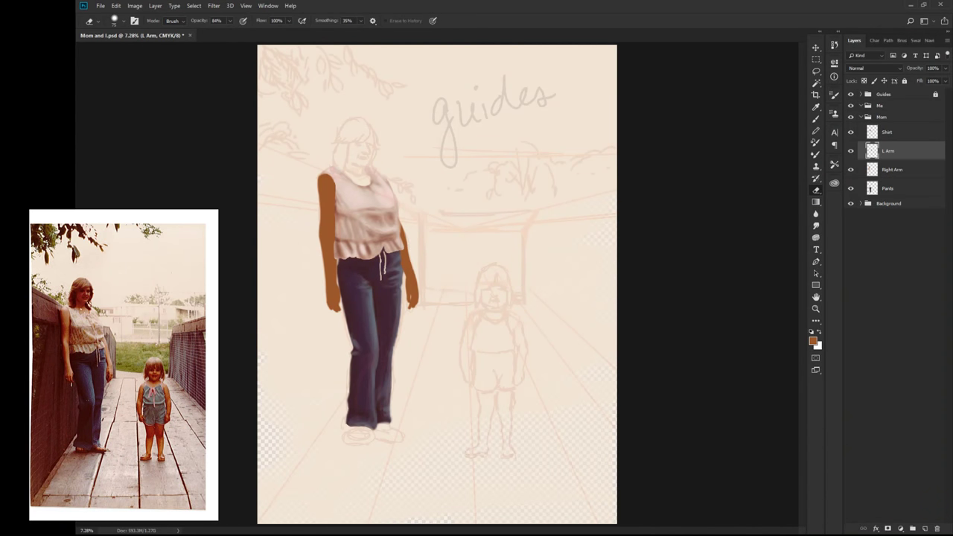
pyautogui.hotkey('alt', '[')
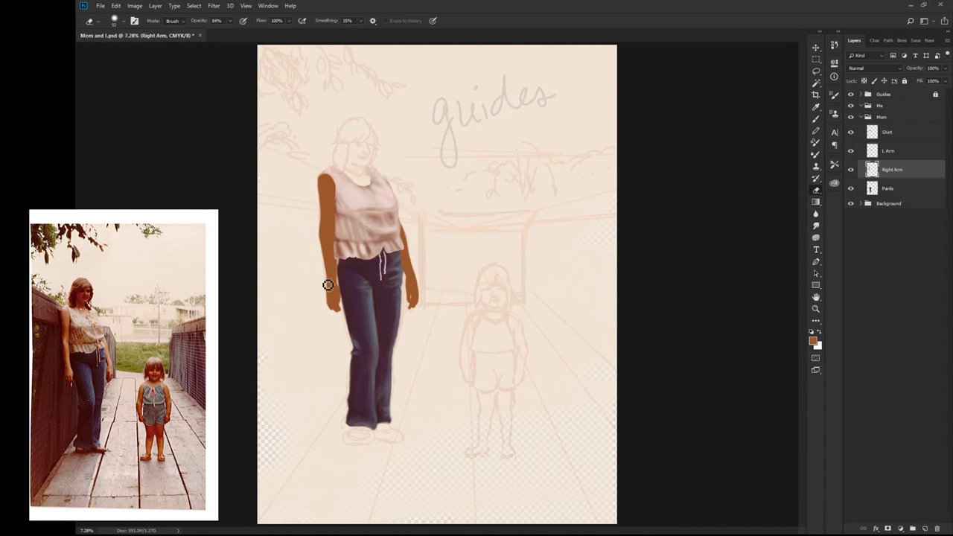
# Step: Add a new layer named Face and move it above L Arm
pyautogui.click(926, 530)
pyautogui.doubleClick(887, 170)
pyautogui.write('Face')
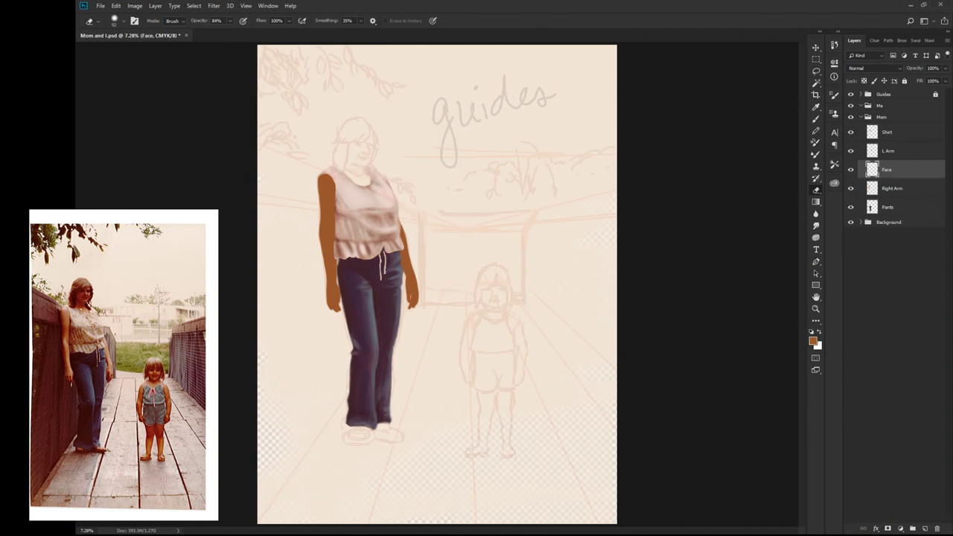
pyautogui.press('Return')
pyautogui.moveTo(901, 176); pyautogui.dragTo(901, 139)
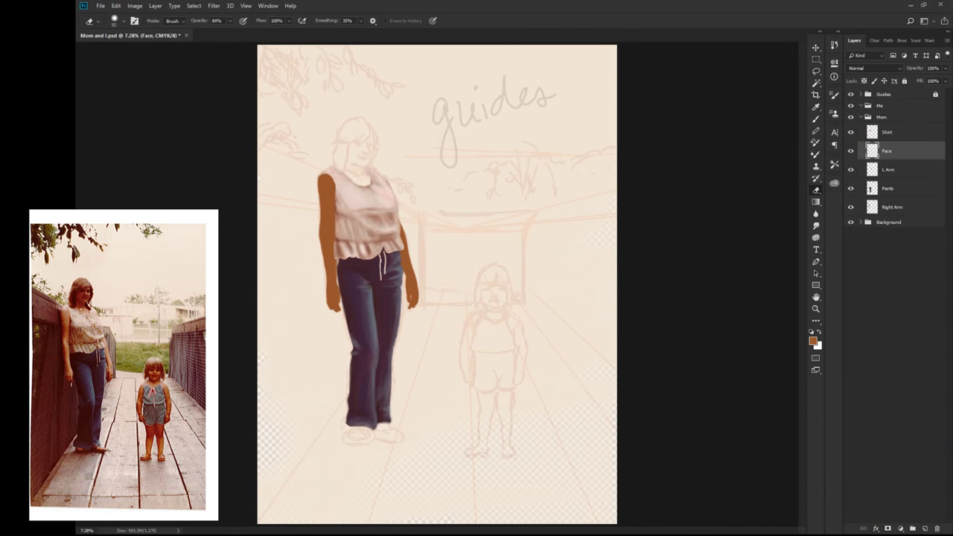
# Step: Block in the face with brown skin and sample muted pinks from the shirt
pyautogui.press('b')
pyautogui.moveTo(353, 151)
pyautogui.mouseDown()
pyautogui.moveTo(368, 183)
pyautogui.moveTo(353, 161)
pyautogui.moveTo(369, 169)
pyautogui.moveTo(372, 138)
pyautogui.moveTo(355, 184)
pyautogui.mouseUp()
pyautogui.hotkey('alt', ']')
pyautogui.press('e')
pyautogui.press('b')
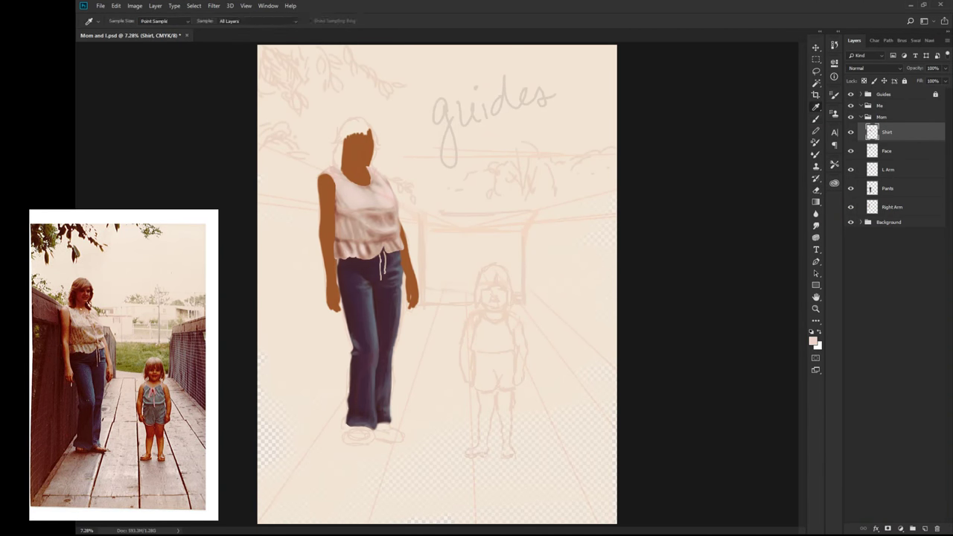
pyautogui.keyDown('alt'); pyautogui.click(369, 190); pyautogui.keyUp('alt')
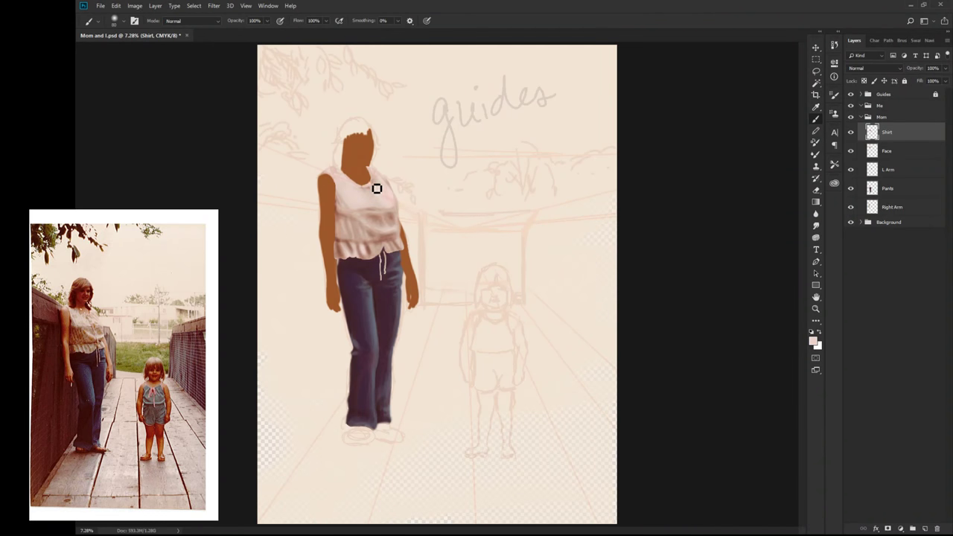
pyautogui.keyDown('alt'); pyautogui.click(372, 185); pyautogui.keyUp('alt')
# Step: Softly shade the face and neck with sampled dark brown and red-brown tones
pyautogui.hotkey('alt', '[')
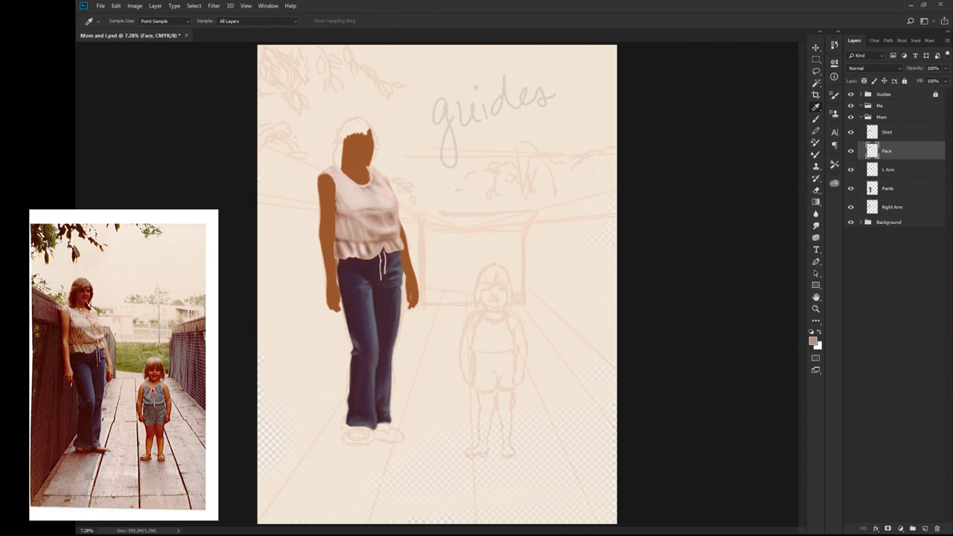
pyautogui.keyDown('alt'); pyautogui.click(371, 172); pyautogui.keyUp('alt')
pyautogui.keyDown('alt'); pyautogui.click(365, 156); pyautogui.keyUp('alt')
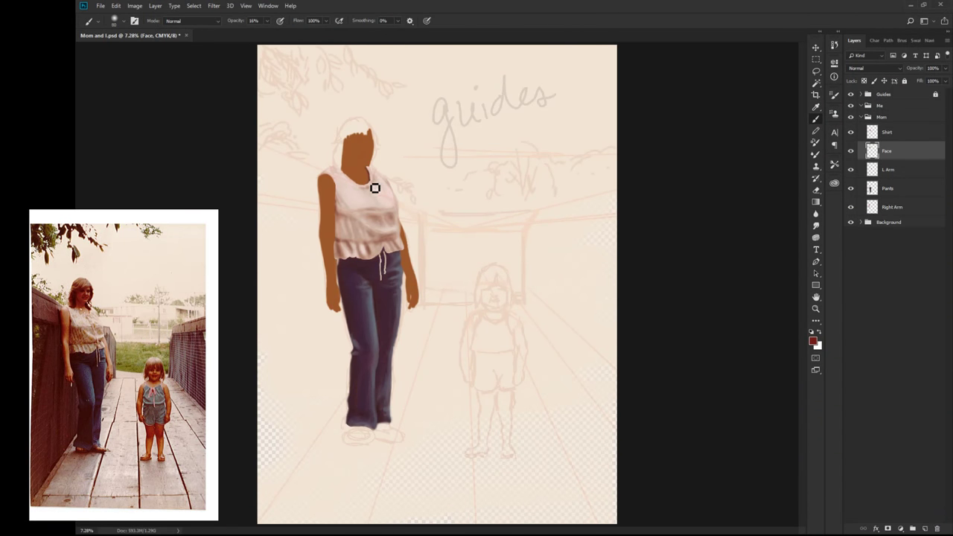
pyautogui.moveTo(326, 236); pyautogui.dragTo(327, 258)
pyautogui.moveTo(350, 147); pyautogui.dragTo(370, 136)
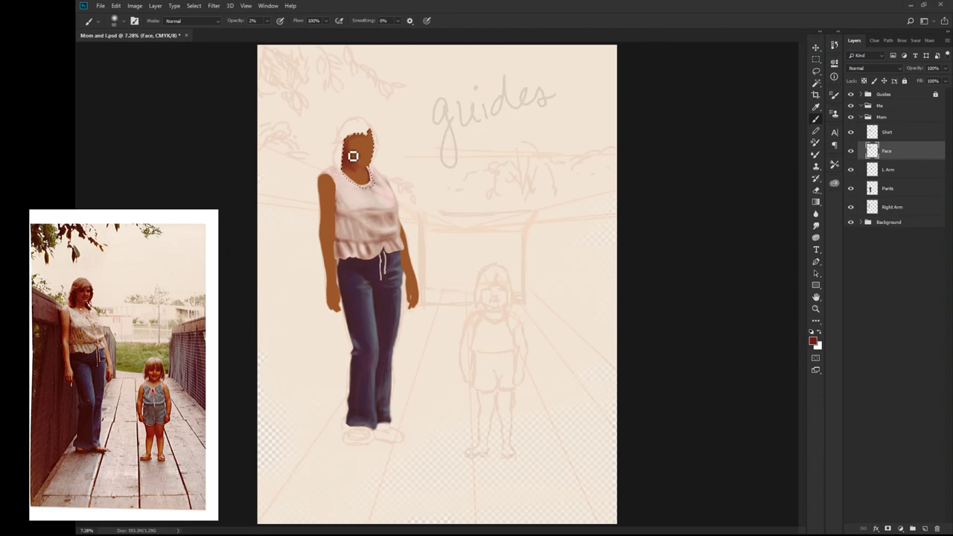
pyautogui.press(']')
pyautogui.press(']')
pyautogui.press(']')
pyautogui.moveTo(350, 169)
pyautogui.mouseDown()
pyautogui.moveTo(358, 153)
pyautogui.moveTo(359, 172)
pyautogui.mouseUp()
pyautogui.keyDown('ctrl'); pyautogui.click(881, 173); pyautogui.keyUp('ctrl')
# Step: Shade the left and right arms inside their outlines at 16% opacity
pyautogui.press('1')
pyautogui.press('6')
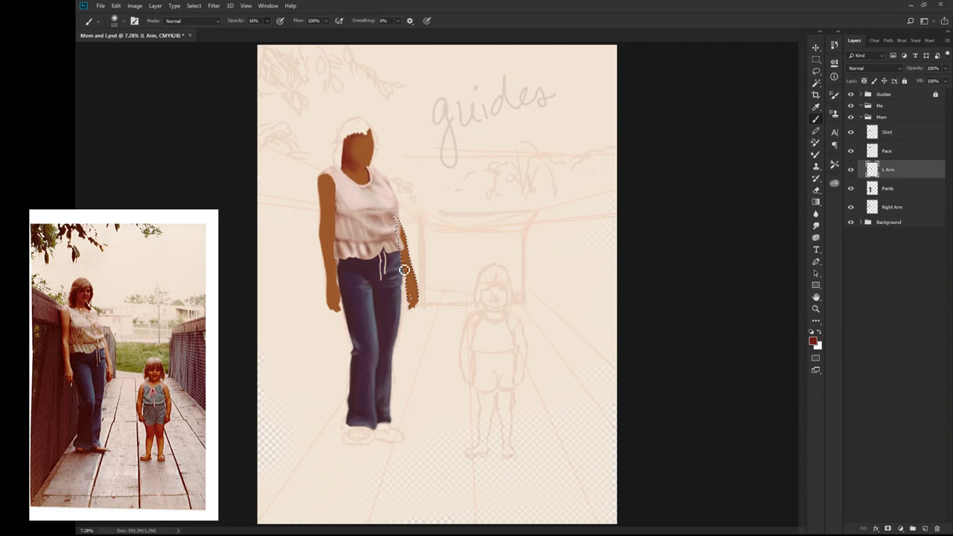
pyautogui.moveTo(403, 270)
pyautogui.mouseDown()
pyautogui.moveTo(420, 307)
pyautogui.moveTo(409, 280)
pyautogui.mouseUp()
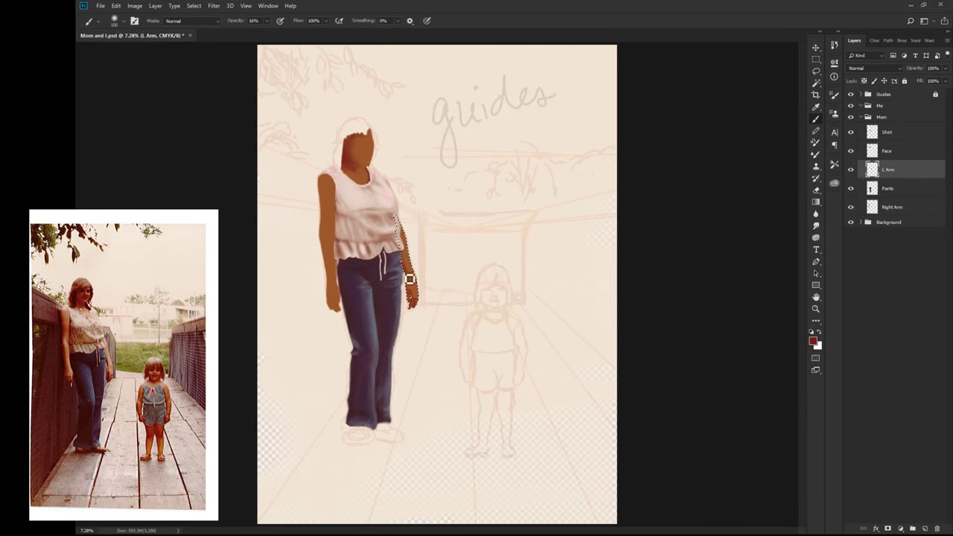
pyautogui.keyDown('ctrl'); pyautogui.click(872, 207); pyautogui.keyUp('ctrl')
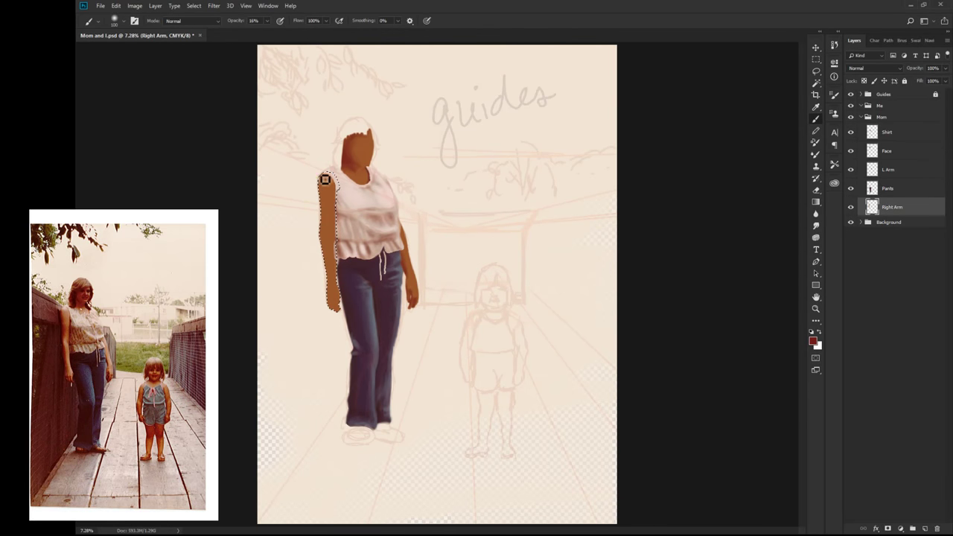
pyautogui.moveTo(325, 179)
pyautogui.mouseDown()
pyautogui.moveTo(331, 293)
pyautogui.moveTo(321, 228)
pyautogui.moveTo(335, 211)
pyautogui.moveTo(323, 164)
pyautogui.moveTo(331, 271)
pyautogui.moveTo(326, 215)
pyautogui.moveTo(321, 222)
pyautogui.moveTo(337, 242)
pyautogui.moveTo(337, 306)
pyautogui.moveTo(336, 238)
pyautogui.mouseUp()
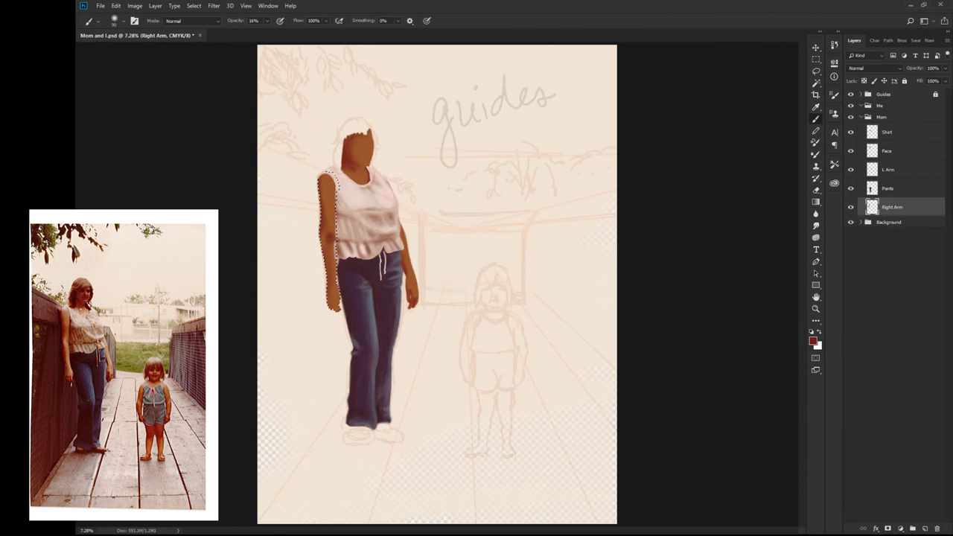
pyautogui.moveTo(335, 179); pyautogui.dragTo(336, 283)
pyautogui.moveTo(336, 309); pyautogui.dragTo(328, 193)
# Step: Blend sampled orange-brown and pinkish tones down the right arm, with a shoulder highlight
pyautogui.keyDown('alt'); pyautogui.click(335, 237); pyautogui.keyUp('alt')
pyautogui.moveTo(335, 237)
pyautogui.mouseDown()
pyautogui.moveTo(329, 242)
pyautogui.moveTo(336, 218)
pyautogui.moveTo(335, 234)
pyautogui.moveTo(327, 228)
pyautogui.mouseUp()
pyautogui.keyDown('alt'); pyautogui.click(325, 275); pyautogui.keyUp('alt')
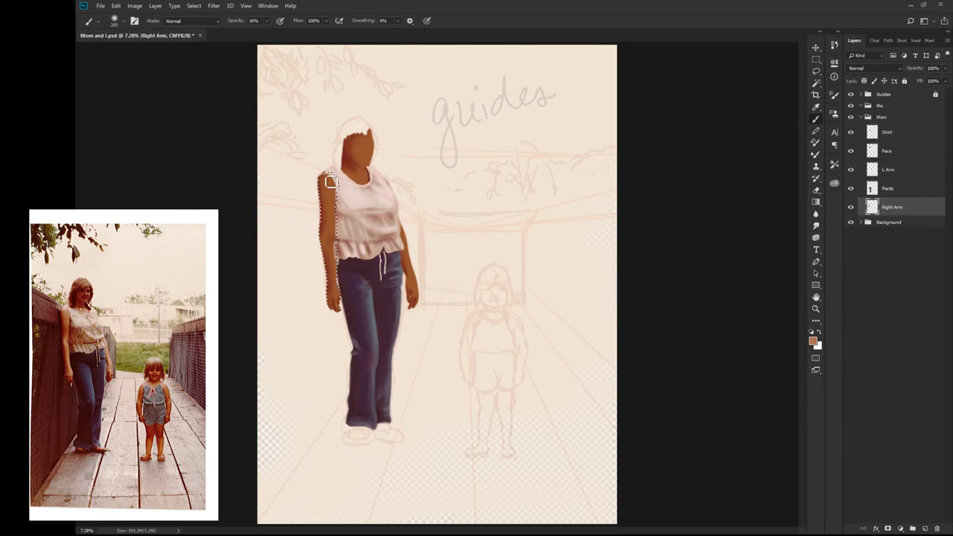
pyautogui.moveTo(331, 182)
pyautogui.mouseDown()
pyautogui.moveTo(337, 270)
pyautogui.moveTo(334, 185)
pyautogui.moveTo(325, 184)
pyautogui.mouseUp()
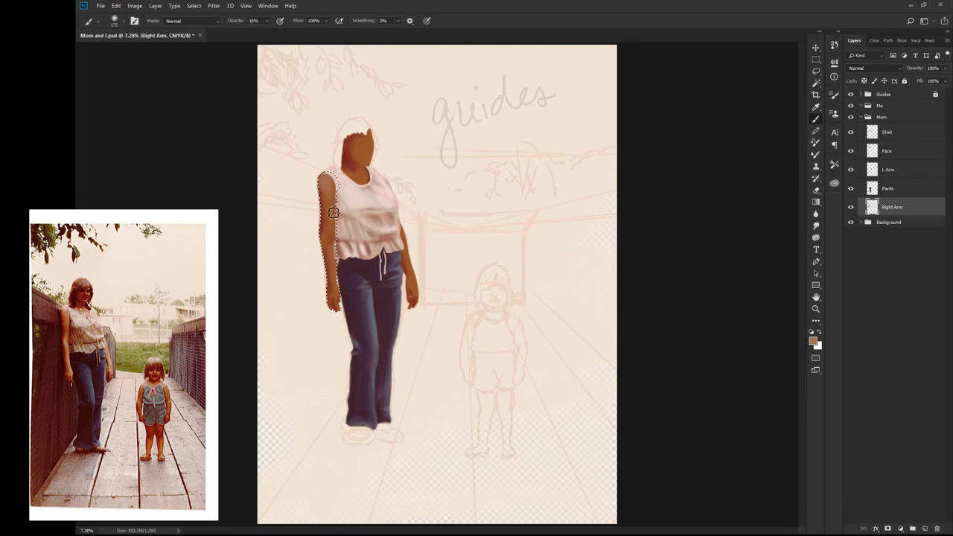
pyautogui.moveTo(331, 233); pyautogui.dragTo(336, 288)
pyautogui.moveTo(335, 237); pyautogui.dragTo(337, 285)
pyautogui.click(908, 173)
pyautogui.keyDown('ctrl'); pyautogui.click(872, 170); pyautogui.keyUp('ctrl')
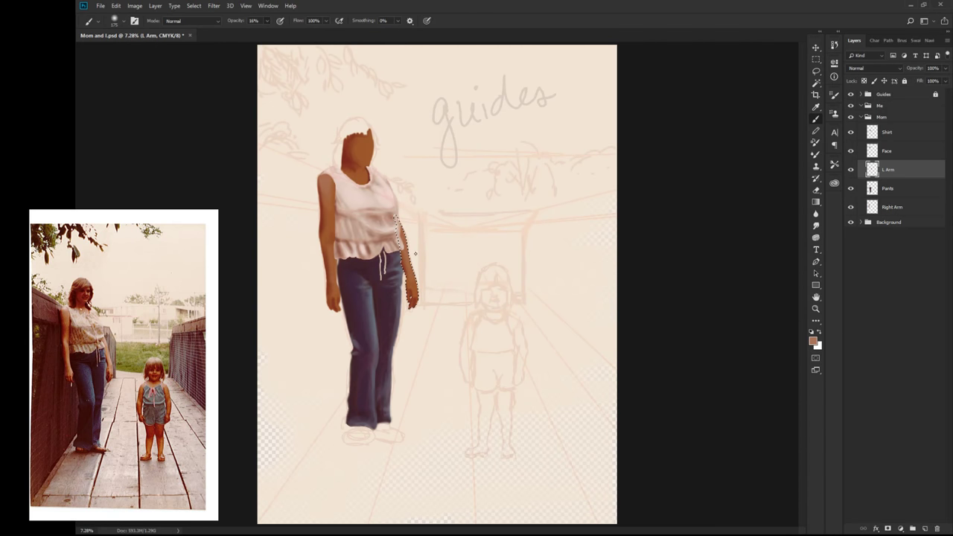
# Step: Hide the guides and move Right Arm above the Shirt layer
pyautogui.click(851, 94)
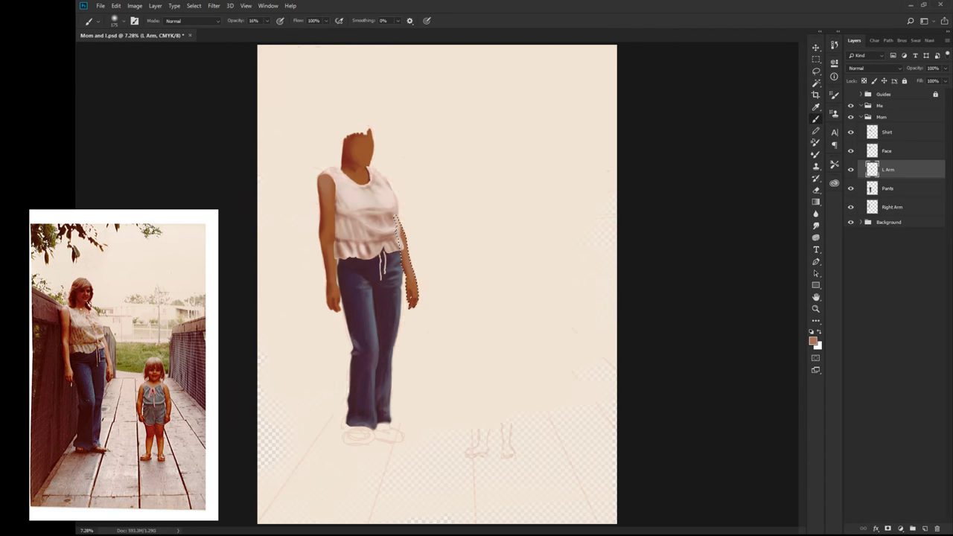
pyautogui.click(893, 207)
pyautogui.moveTo(895, 210); pyautogui.dragTo(894, 126)
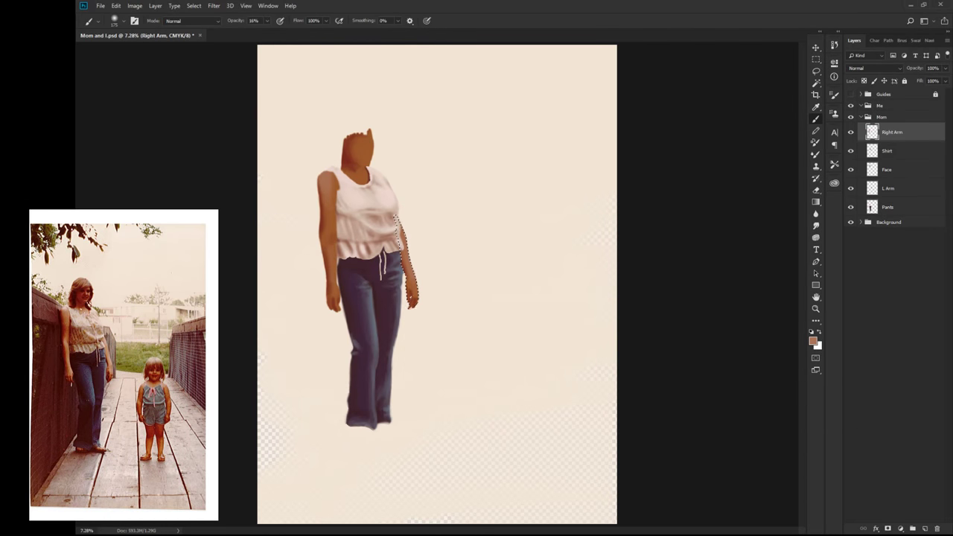
pyautogui.press('e')
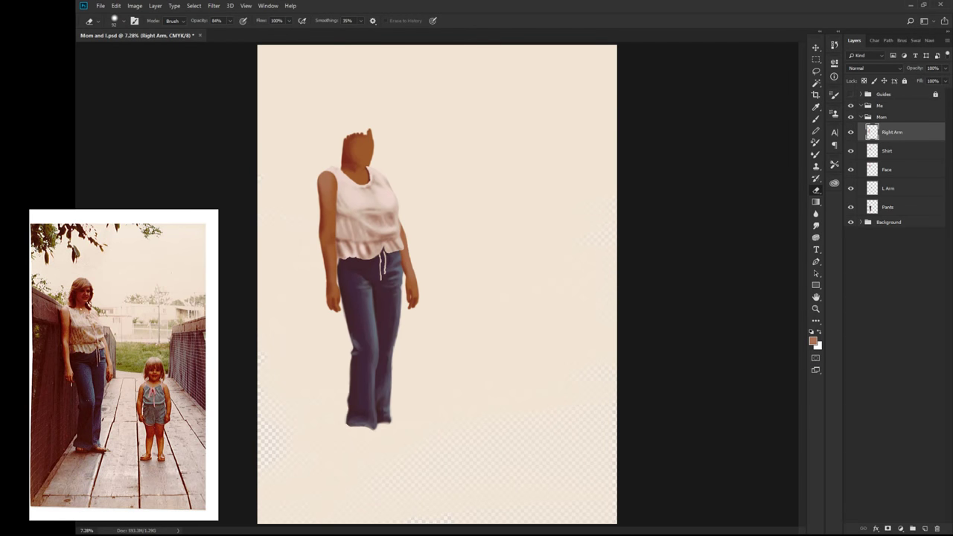
# Step: Paint light pink face highlights and soft neck shading at 4% opacity, then add an empty layer
pyautogui.click(906, 173)
pyautogui.press('b')
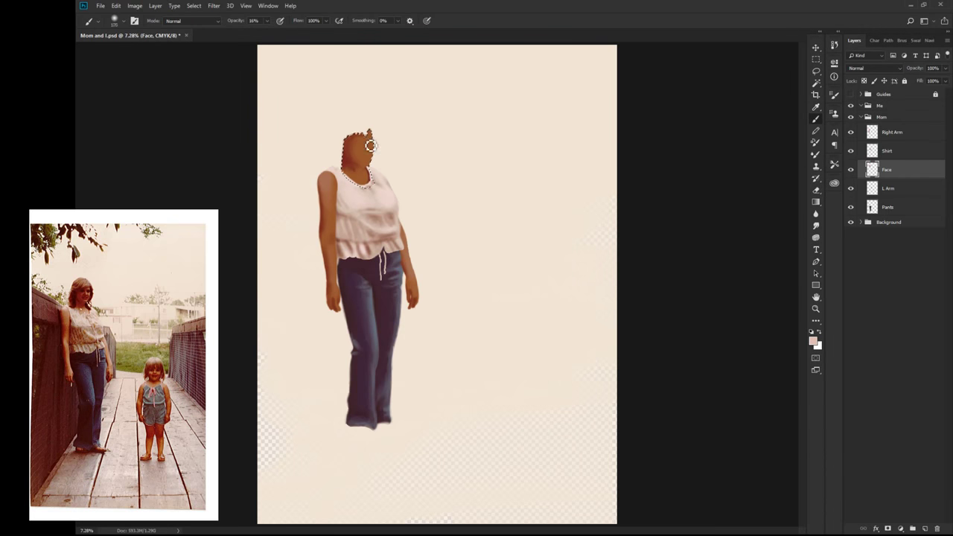
pyautogui.moveTo(370, 174)
pyautogui.mouseDown()
pyautogui.moveTo(372, 149)
pyautogui.moveTo(386, 151)
pyautogui.moveTo(372, 142)
pyautogui.mouseUp()
pyautogui.press('0')
pyautogui.press('4')
pyautogui.moveTo(373, 170); pyautogui.dragTo(370, 180)
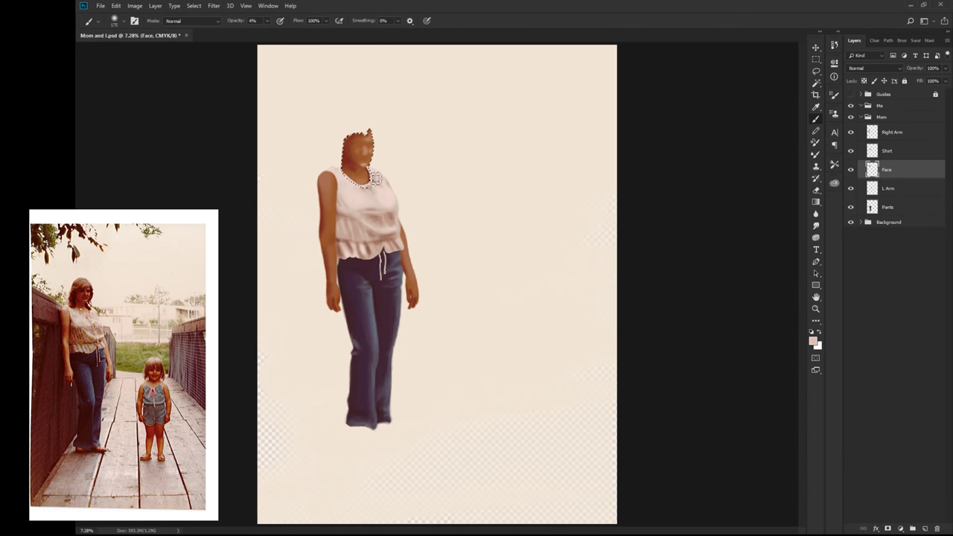
pyautogui.moveTo(363, 166); pyautogui.dragTo(369, 152)
pyautogui.hotkey('ctrl', 'd')
pyautogui.hotkey('ctrl', 'shift', 'alt', 'n')
# Step: Move the new layer to the top of Mom, name it Hair, and paint brown hair
pyautogui.moveTo(887, 170); pyautogui.dragTo(882, 136)
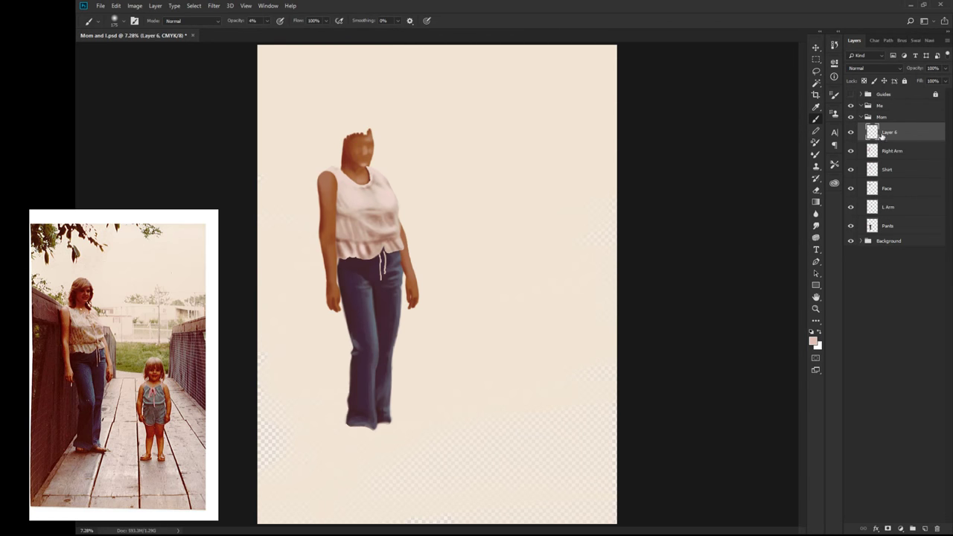
pyautogui.doubleClick(890, 132)
pyautogui.write('Hair')
pyautogui.press('Return')
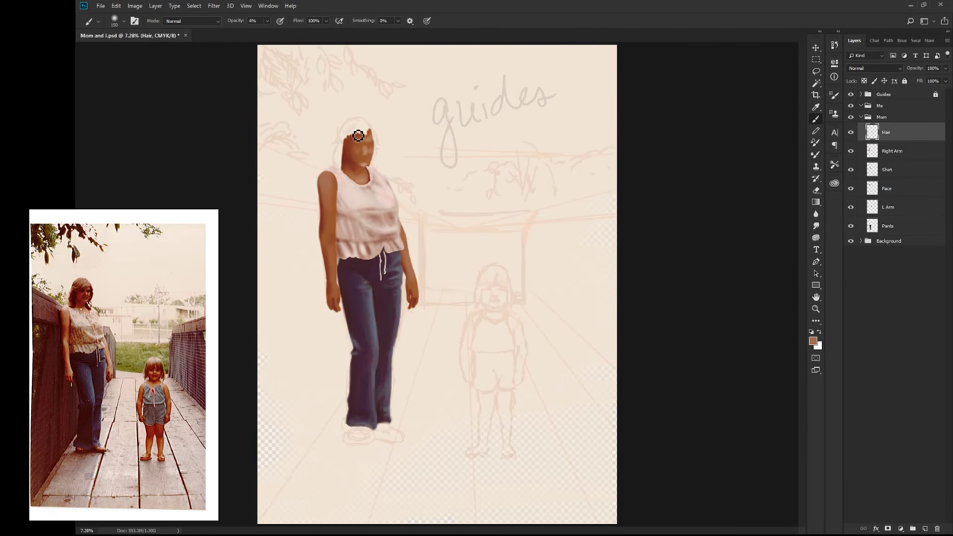
pyautogui.moveTo(358, 136); pyautogui.dragTo(354, 131)
pyautogui.moveTo(350, 131)
pyautogui.mouseDown()
pyautogui.moveTo(362, 139)
pyautogui.moveTo(362, 128)
pyautogui.moveTo(340, 139)
pyautogui.moveTo(376, 137)
pyautogui.moveTo(357, 125)
pyautogui.moveTo(374, 128)
pyautogui.moveTo(345, 158)
pyautogui.moveTo(335, 155)
pyautogui.moveTo(340, 170)
pyautogui.moveTo(347, 151)
pyautogui.moveTo(340, 163)
pyautogui.mouseUp()
pyautogui.press('[')
pyautogui.press('[')
pyautogui.press('[')
# Step: Darken the hair's right edge and the side left of the face with sampled reddish-browns
pyautogui.keyDown('alt'); pyautogui.click(377, 149); pyautogui.keyUp('alt')
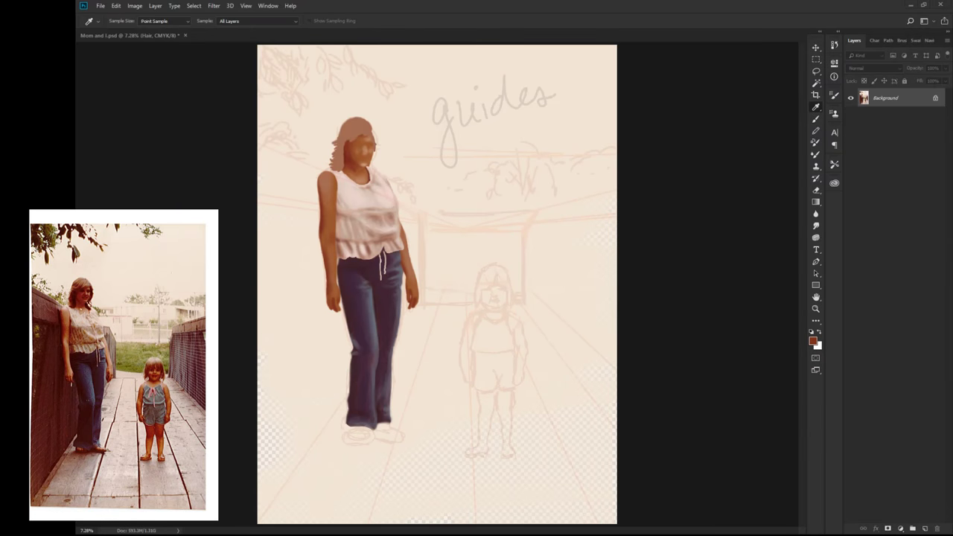
pyautogui.moveTo(377, 149); pyautogui.dragTo(375, 176)
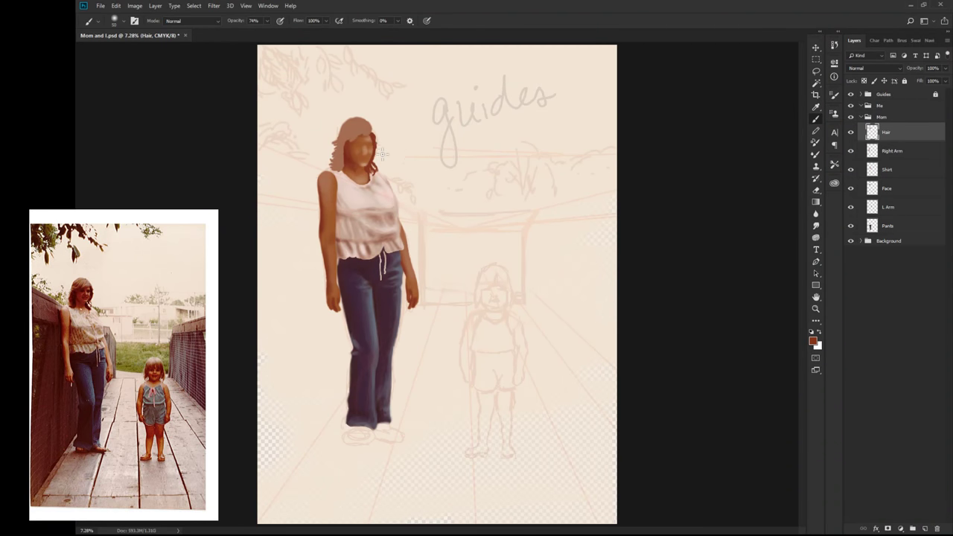
pyautogui.moveTo(375, 138); pyautogui.dragTo(381, 160)
pyautogui.keyDown('alt'); pyautogui.click(373, 134); pyautogui.keyUp('alt')
pyautogui.keyDown('alt'); pyautogui.click(347, 153); pyautogui.keyUp('alt')
pyautogui.moveTo(351, 170)
pyautogui.mouseDown()
pyautogui.moveTo(347, 150)
pyautogui.moveTo(365, 135)
pyautogui.mouseUp()
# Step: Add dark strands beside the neck and down the right side, then hide the guides
pyautogui.keyDown('alt'); pyautogui.click(348, 163); pyautogui.keyUp('alt')
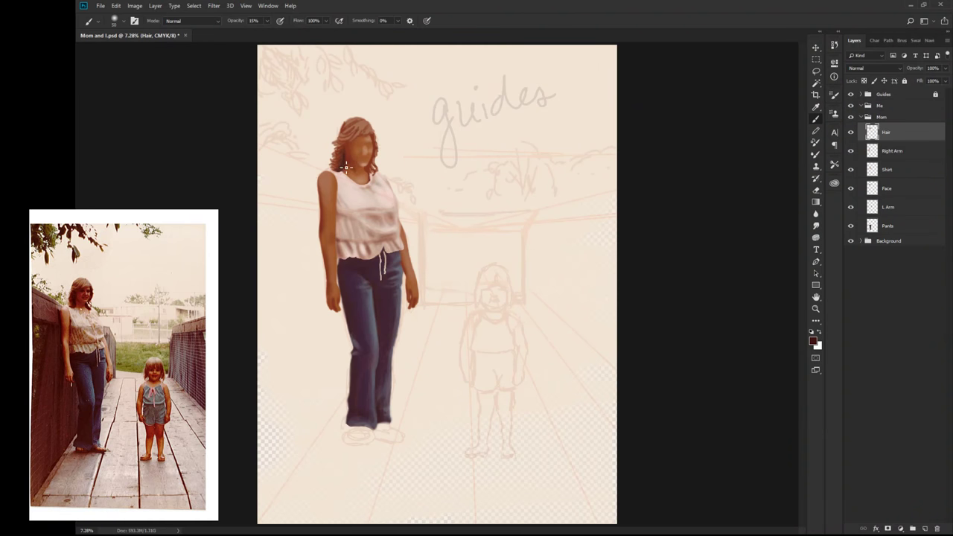
pyautogui.moveTo(349, 160); pyautogui.dragTo(347, 172)
pyautogui.moveTo(358, 130); pyautogui.dragTo(376, 176)
pyautogui.keyDown('ctrl'); pyautogui.click(872, 132); pyautogui.keyUp('ctrl')
pyautogui.keyDown('alt'); pyautogui.click(358, 150); pyautogui.keyUp('alt')
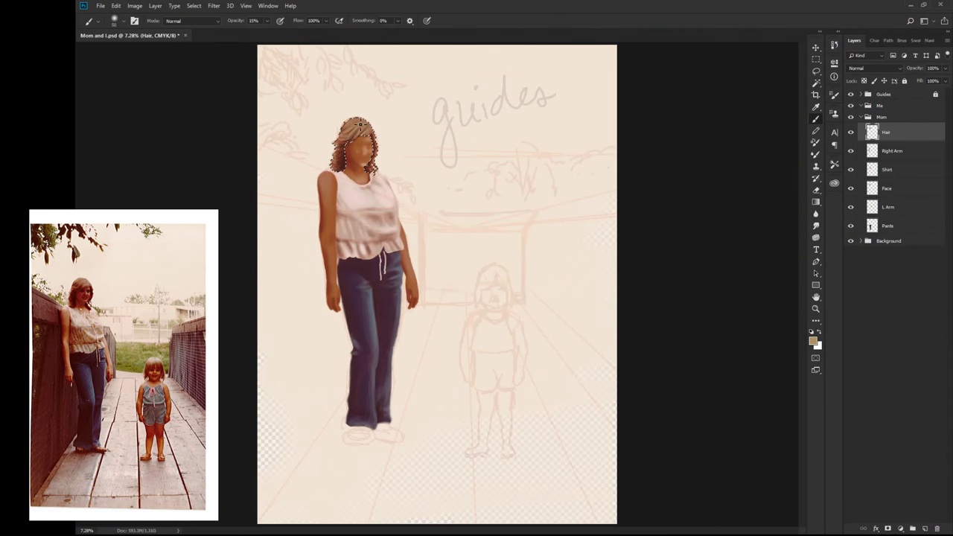
pyautogui.click(851, 94)
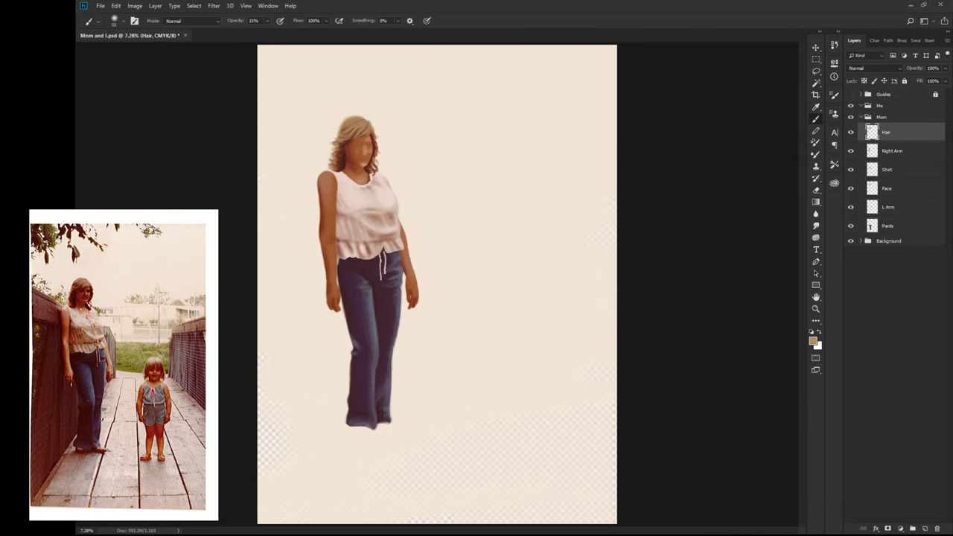
# Step: Load the face as a selection and sample its skin tone, then select the Right Arm shape
pyautogui.press('e')
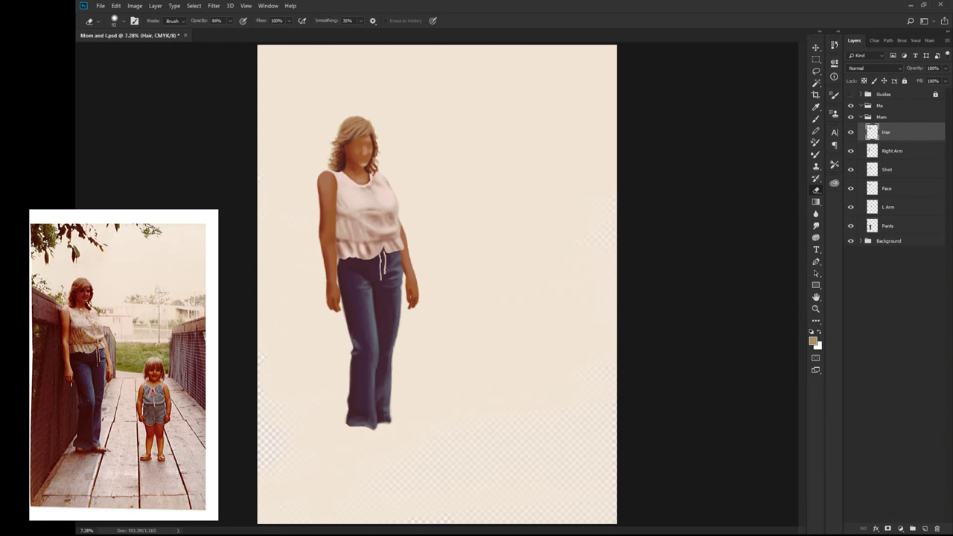
pyautogui.click(890, 189)
pyautogui.press('b')
pyautogui.keyDown('ctrl'); pyautogui.click(872, 188); pyautogui.keyUp('ctrl')
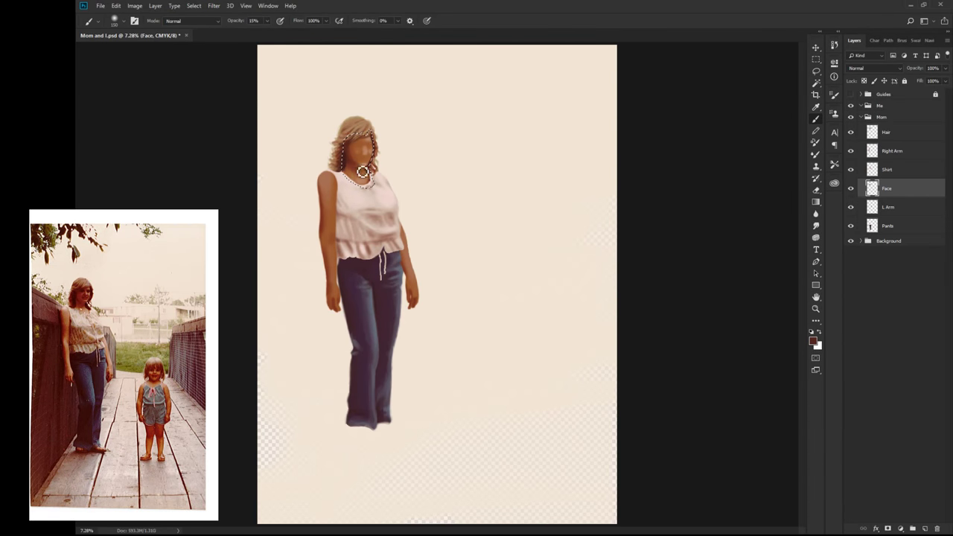
pyautogui.keyDown('alt'); pyautogui.click(365, 170); pyautogui.keyUp('alt')
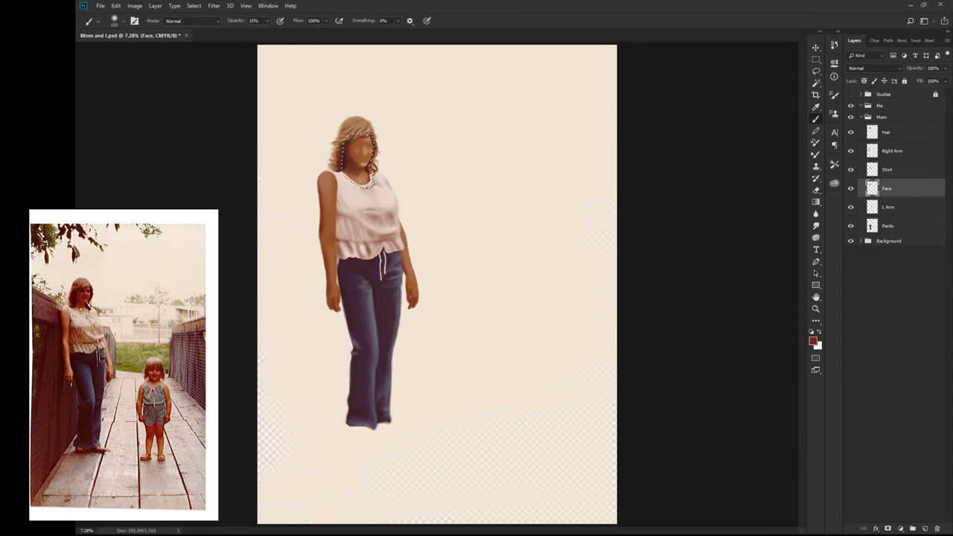
pyautogui.press(']')
pyautogui.press(']')
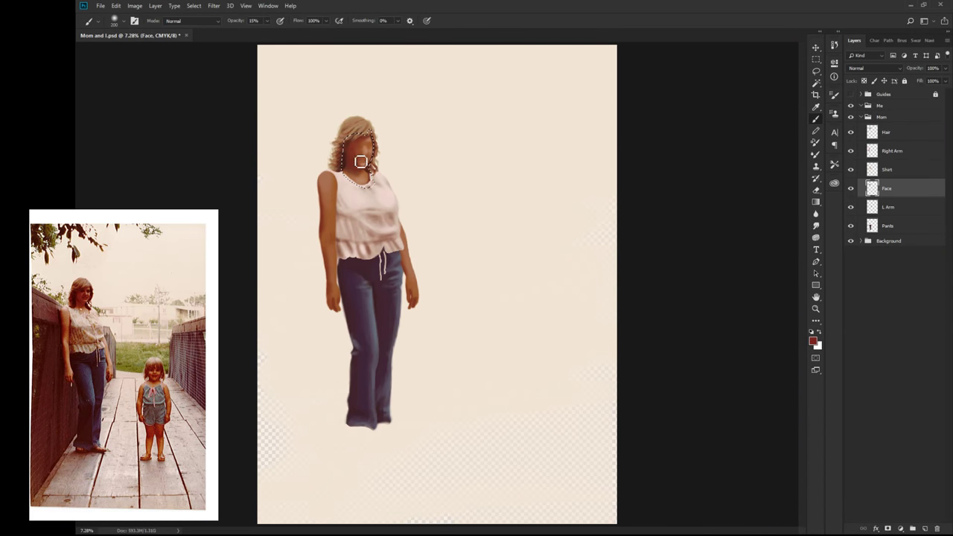
pyautogui.press('[')
pyautogui.press('[')
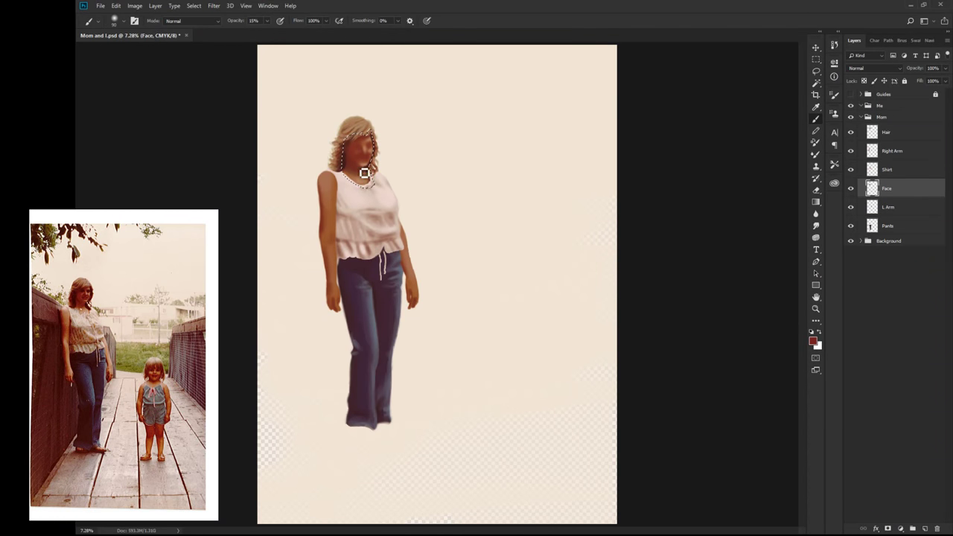
pyautogui.click(876, 157)
pyautogui.keyDown('ctrl'); pyautogui.click(873, 151); pyautogui.keyUp('ctrl')
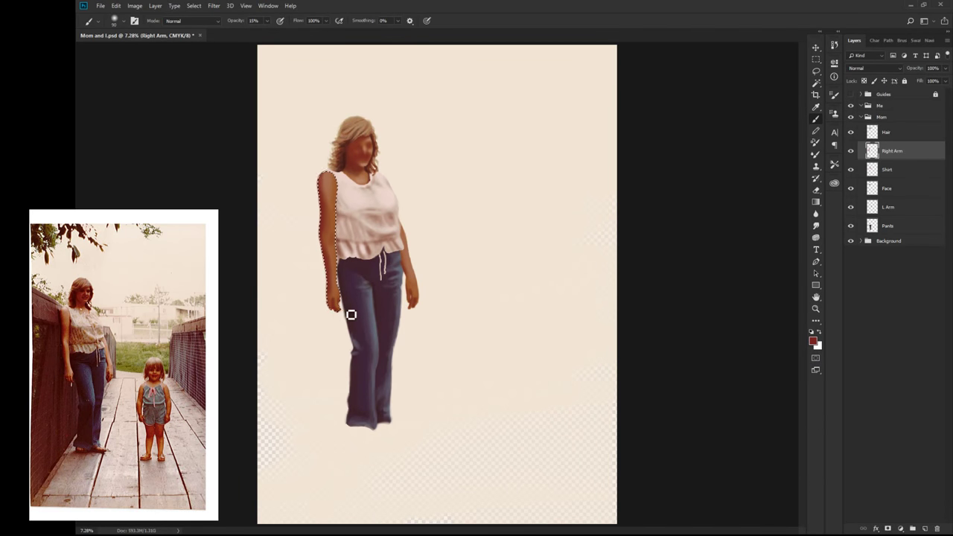
# Step: Shade the left and right arms with skin tones inside their layer selections
pyautogui.click(894, 207)
pyautogui.keyDown('ctrl'); pyautogui.click(872, 207); pyautogui.keyUp('ctrl')
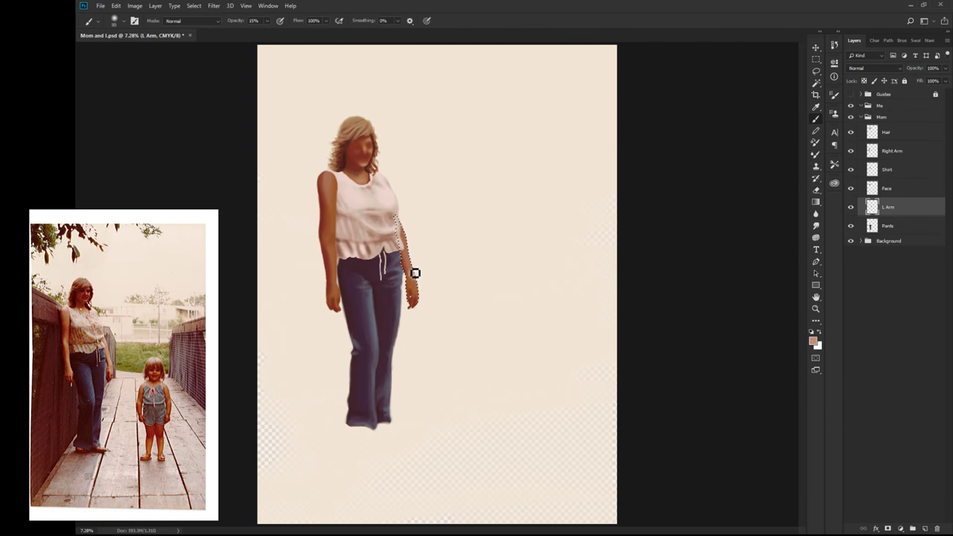
pyautogui.press(']')
pyautogui.keyDown('ctrl'); pyautogui.click(872, 150); pyautogui.keyUp('ctrl')
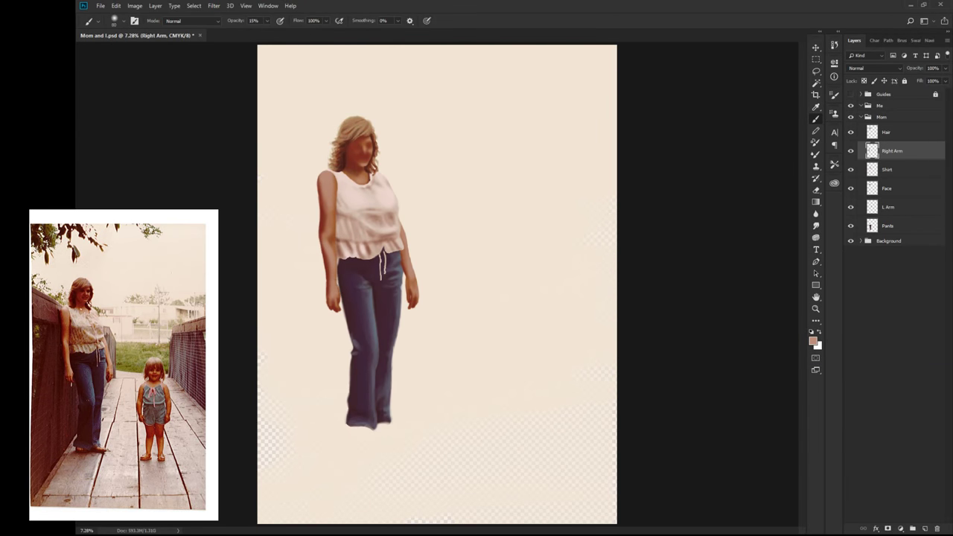
pyautogui.hotkey('ctrl', 'd')
# Step: Add darker reddish-brown edges to the arms and erase stray paint
pyautogui.press(']')
pyautogui.press(']')
pyautogui.press(']')
pyautogui.keyDown('alt'); pyautogui.click(339, 186); pyautogui.keyUp('alt')
pyautogui.press('e')
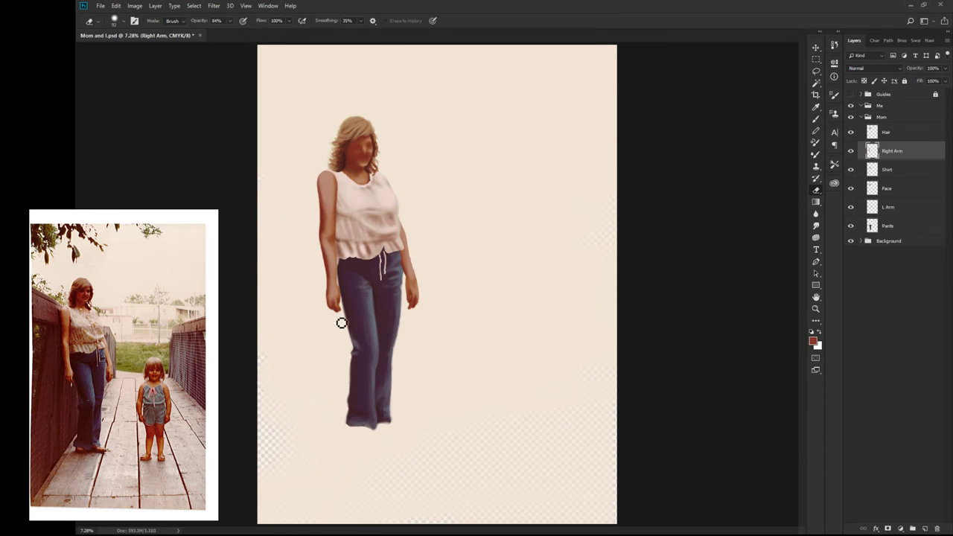
pyautogui.click(899, 220)
pyautogui.press('b')
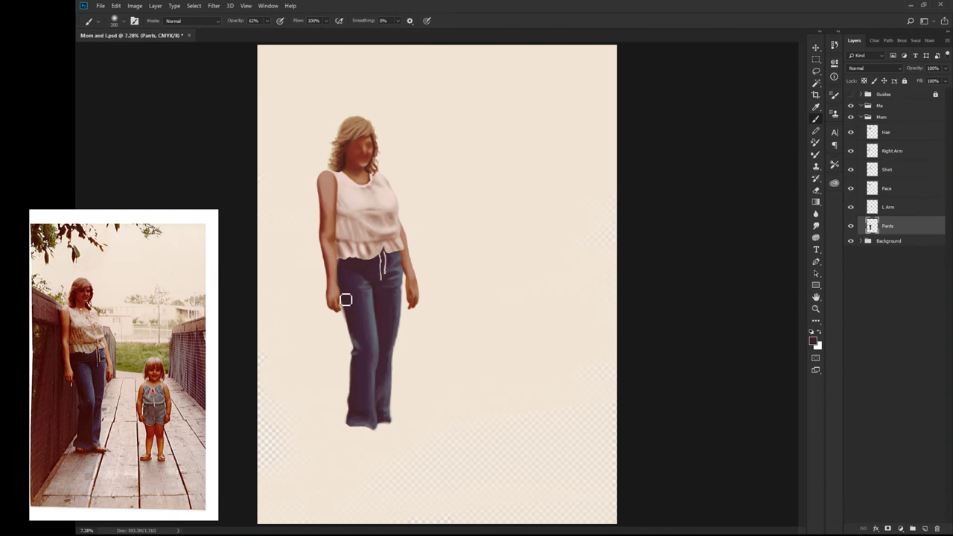
# Step: Select the Shirt layer and set up a small, fine-detail brush
pyautogui.press('6')
pyautogui.press('2')
pyautogui.click(894, 170)
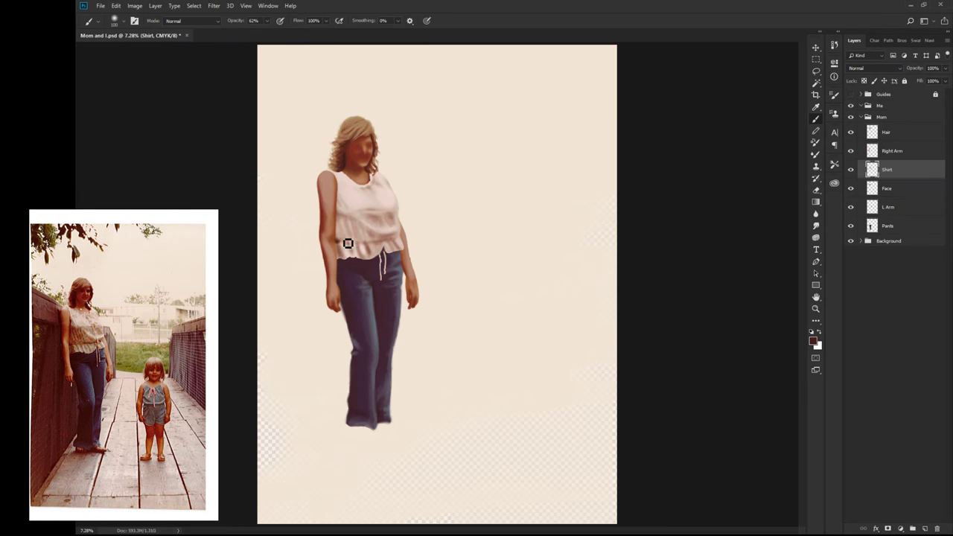
pyautogui.press('[')
pyautogui.press('[')
pyautogui.press('[')
pyautogui.press('1')
pyautogui.press('7')
pyautogui.press('[')
pyautogui.press('[')
pyautogui.press('[')
# Step: Paint fold streaks at the shirt's waist and a centre line softened with pink
pyautogui.moveTo(342, 225)
pyautogui.mouseDown()
pyautogui.moveTo(366, 235)
pyautogui.moveTo(372, 223)
pyautogui.moveTo(369, 238)
pyautogui.moveTo(400, 249)
pyautogui.moveTo(371, 248)
pyautogui.moveTo(402, 243)
pyautogui.mouseUp()
pyautogui.moveTo(368, 186); pyautogui.dragTo(376, 223)
pyautogui.keyDown('alt'); pyautogui.click(366, 195); pyautogui.keyUp('alt')
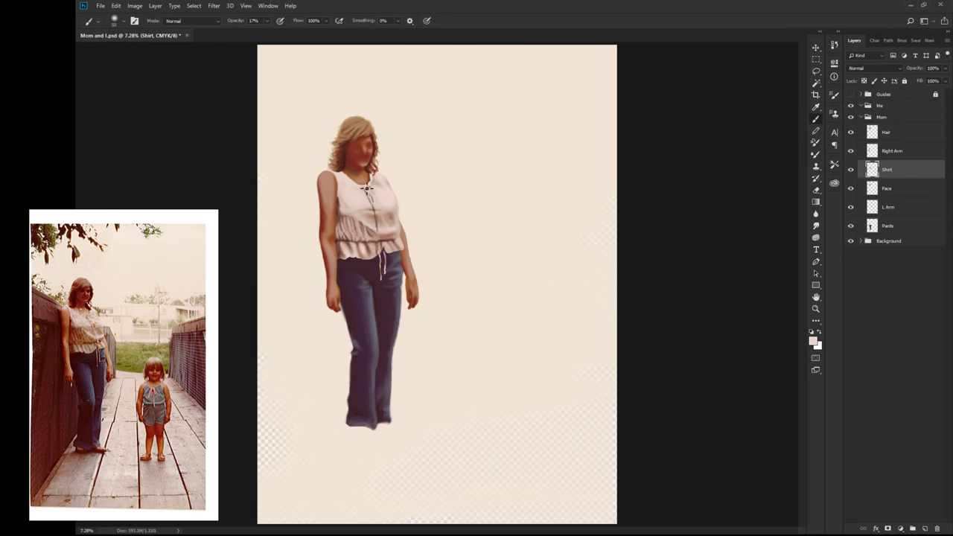
pyautogui.moveTo(376, 208); pyautogui.dragTo(381, 257)
# Step: Set brush opacity to 1%, sample dark brown, and load the Face layer selection
pyautogui.press('0')
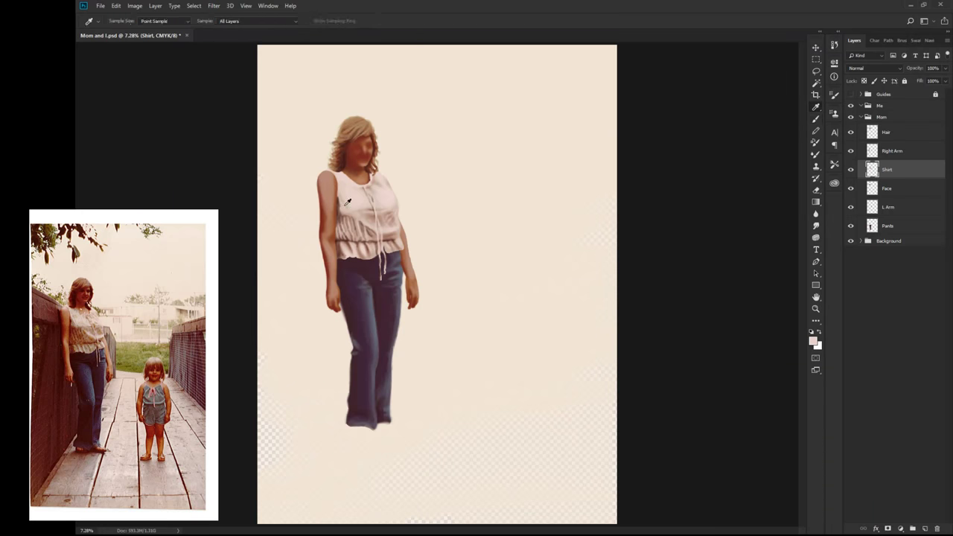
pyautogui.press('1')
pyautogui.keyDown('alt'); pyautogui.click(324, 162); pyautogui.keyUp('alt')
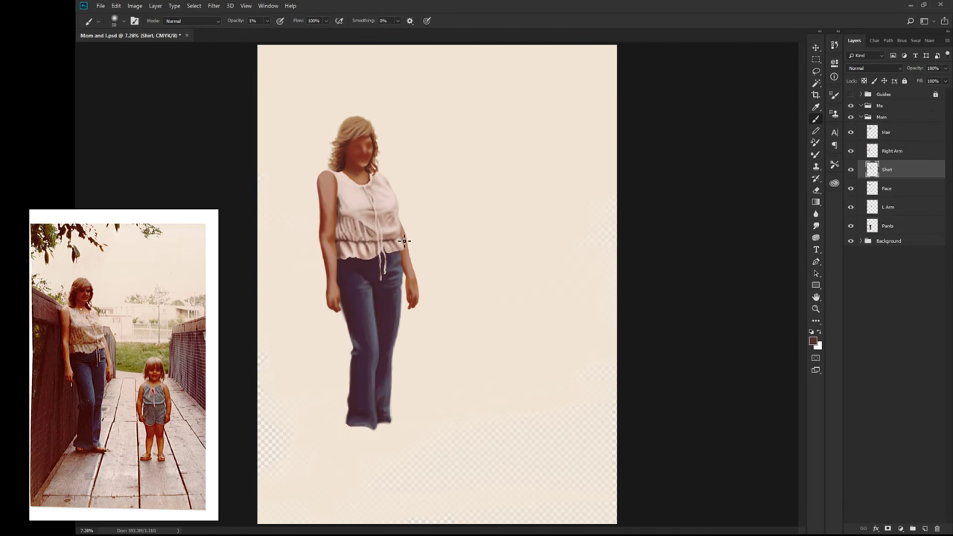
pyautogui.click(886, 188)
pyautogui.keyDown('ctrl'); pyautogui.click(872, 188); pyautogui.keyUp('ctrl')
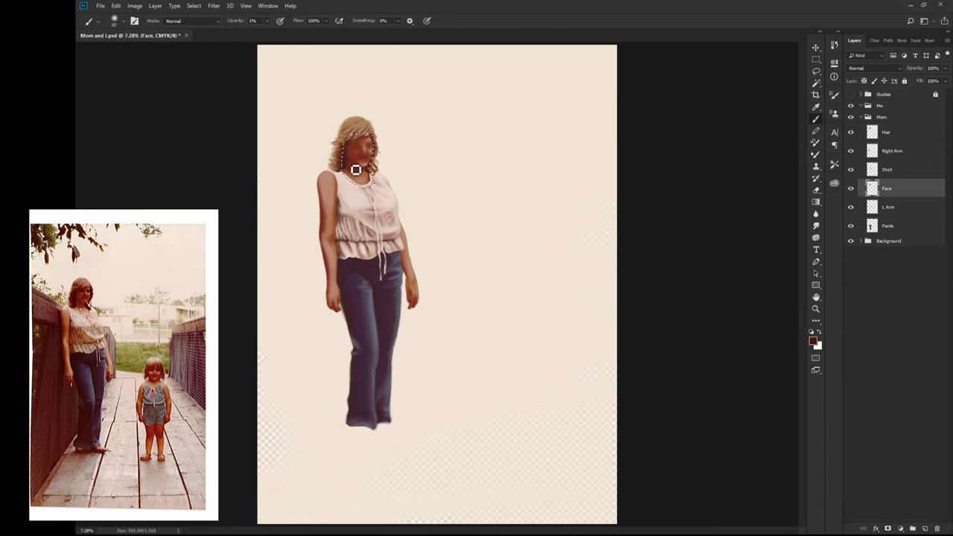
# Step: Zoom in on the mother's figure and reload the Face layer as a selection
pyautogui.keyDown('alt'); pyautogui.click(363, 160); pyautogui.keyUp('alt')
pyautogui.hotkey('ctrl', 'd')
pyautogui.press('z')
pyautogui.click(394, 157)
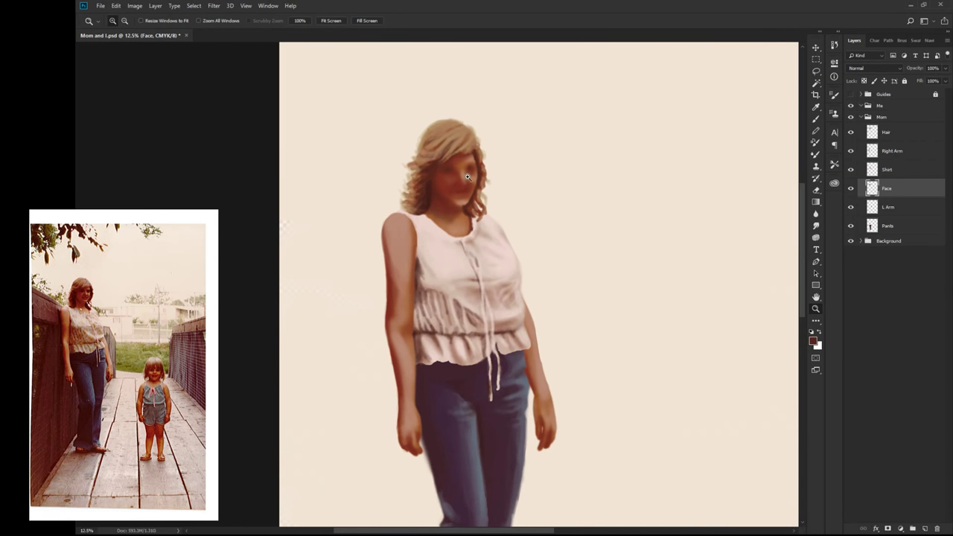
pyautogui.press('b')
pyautogui.keyDown('ctrl'); pyautogui.click(872, 185); pyautogui.keyUp('ctrl')
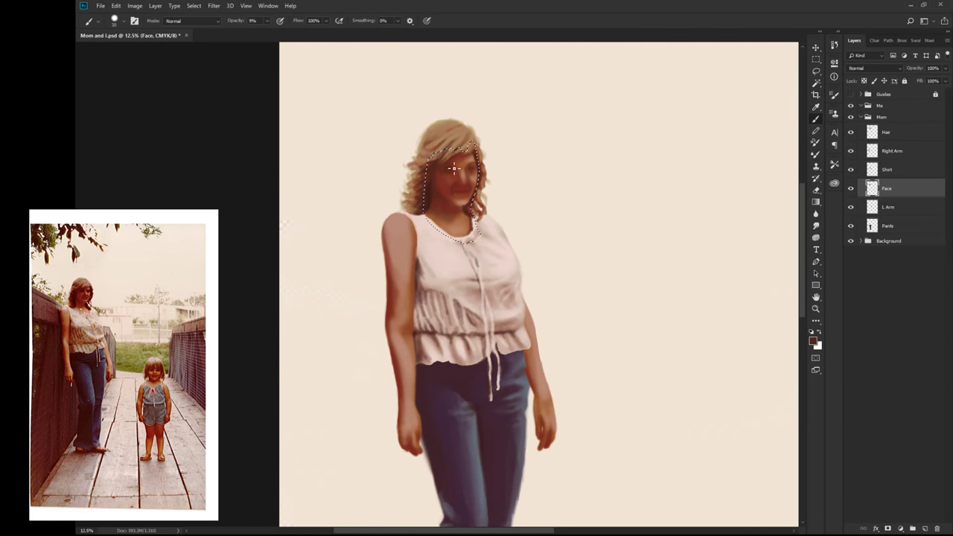
# Step: Shade the face at 14% opacity with sampled skin tones and darker reddish-browns
pyautogui.keyDown('alt'); pyautogui.click(474, 166); pyautogui.keyUp('alt')
pyautogui.keyDown('alt'); pyautogui.click(461, 176); pyautogui.keyUp('alt')
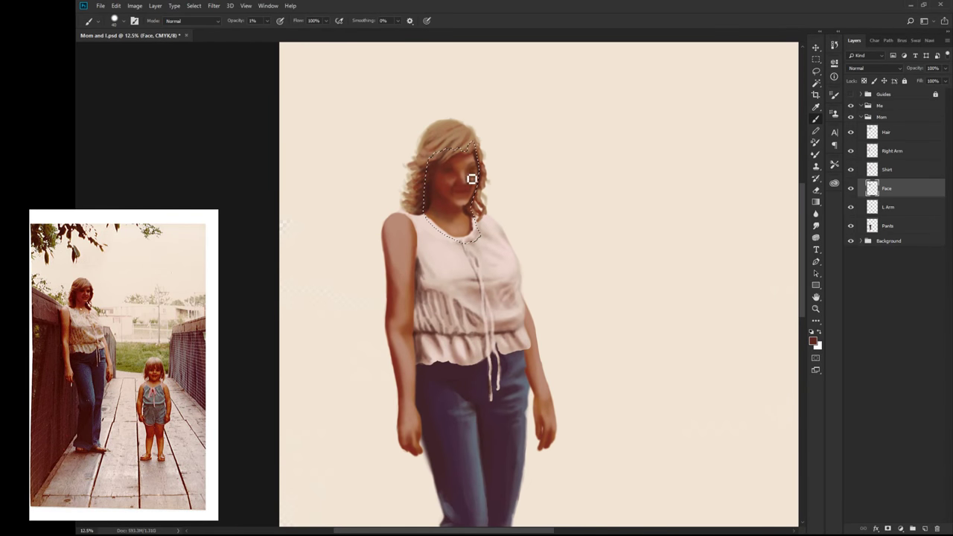
pyautogui.press('4')
pyautogui.moveTo(453, 153); pyautogui.dragTo(481, 192)
pyautogui.press('i')
pyautogui.click(450, 176)
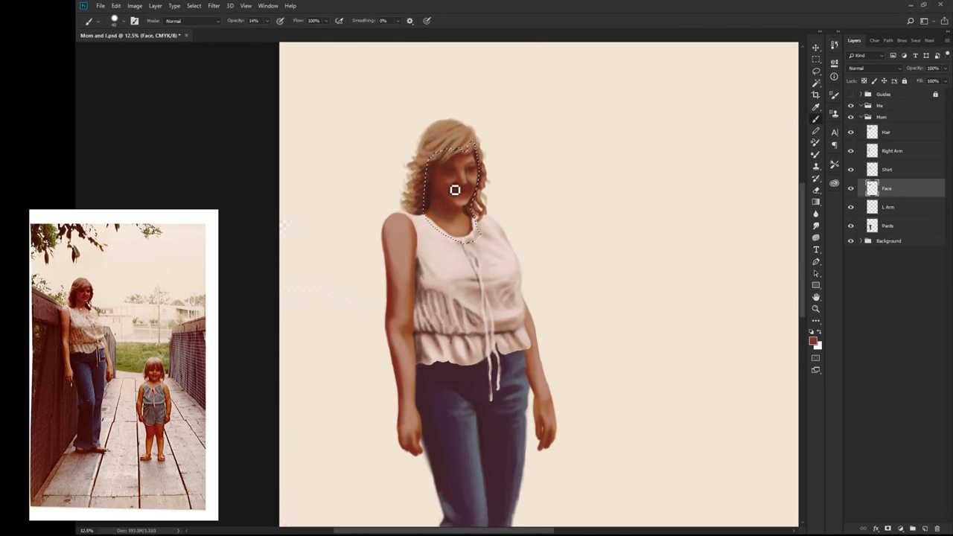
pyautogui.press('b')
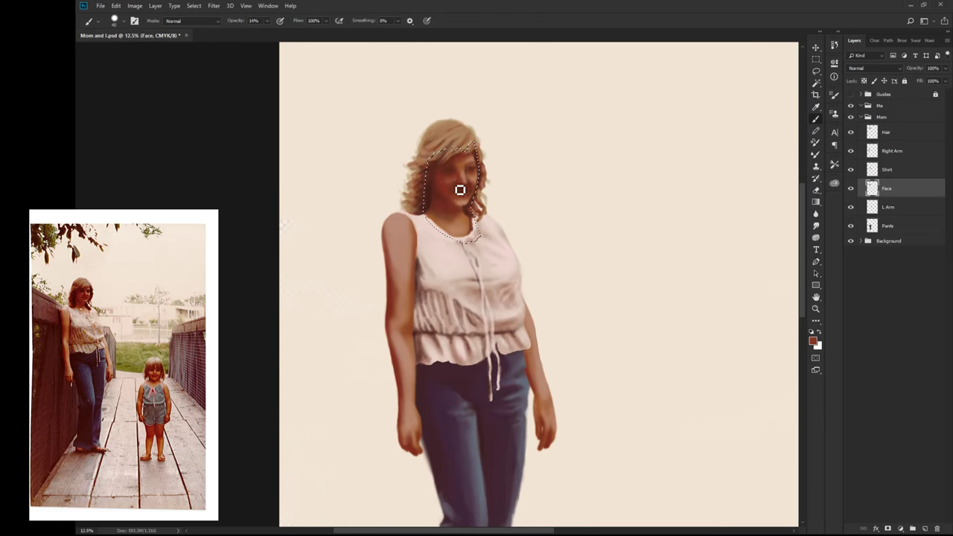
pyautogui.keyDown('alt'); pyautogui.click(470, 184); pyautogui.keyUp('alt')
pyautogui.keyDown('alt'); pyautogui.click(468, 190); pyautogui.keyUp('alt')
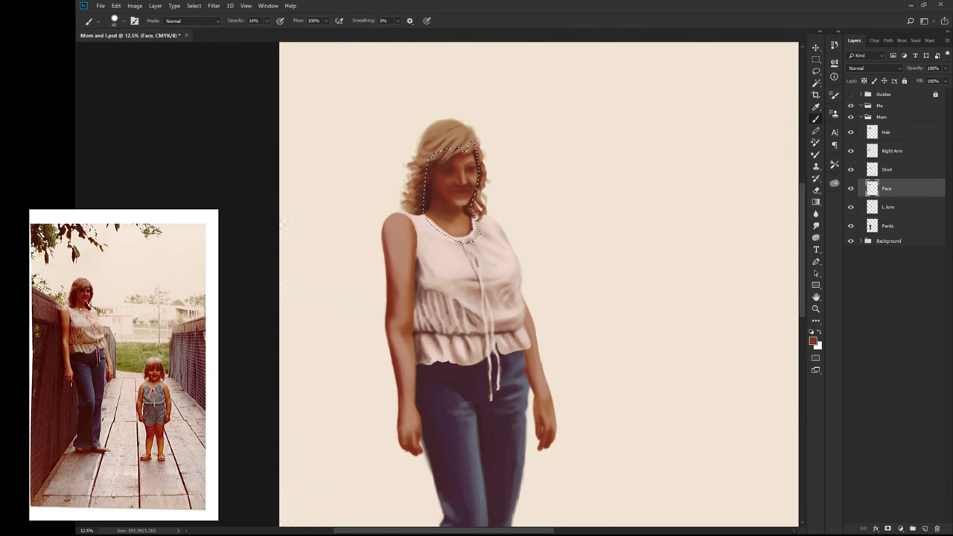
pyautogui.keyDown('alt'); pyautogui.click(491, 201); pyautogui.keyUp('alt')
# Step: Darken the face's right edge and deepen the shading around the eye
pyautogui.press(']')
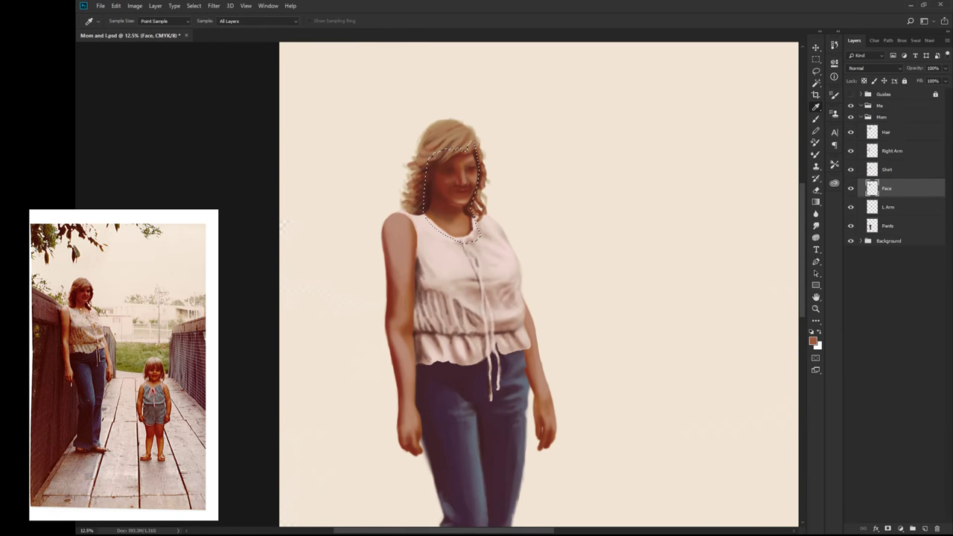
pyautogui.keyDown('alt'); pyautogui.click(436, 198); pyautogui.keyUp('alt')
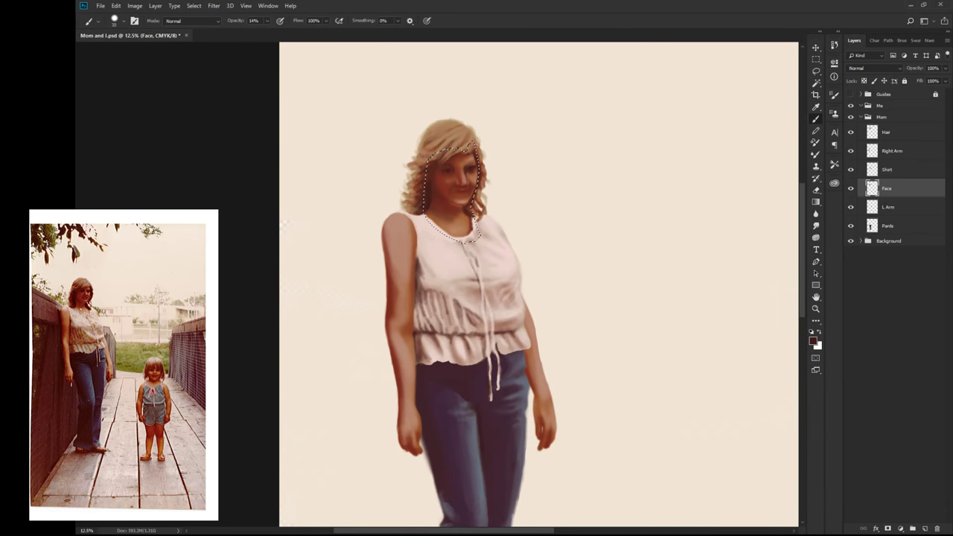
pyautogui.keyDown('alt'); pyautogui.click(467, 201); pyautogui.keyUp('alt')
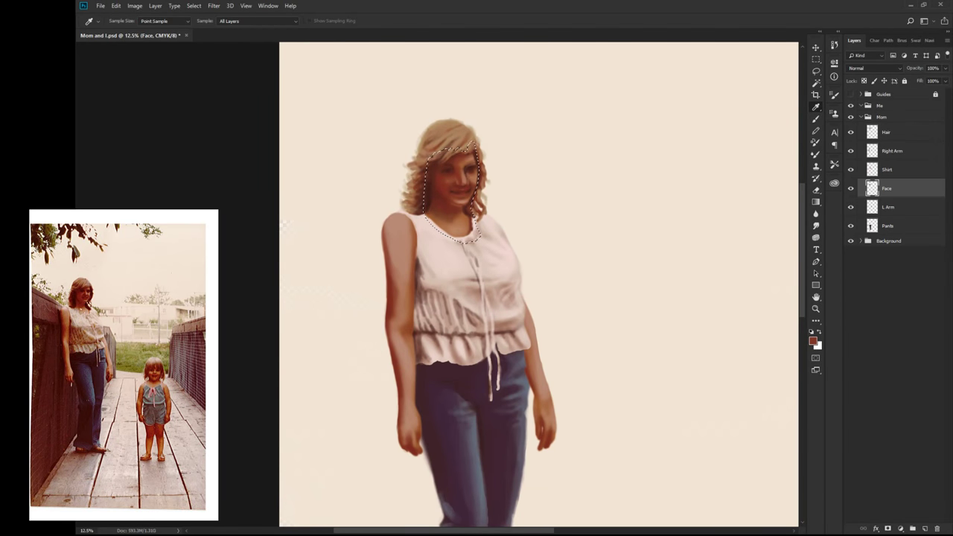
pyautogui.keyDown('alt'); pyautogui.click(463, 194); pyautogui.keyUp('alt')
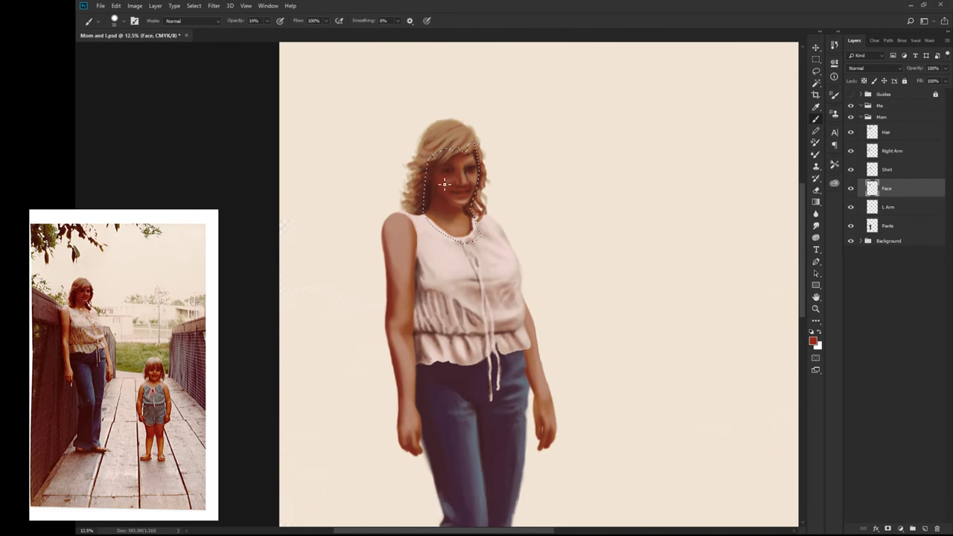
pyautogui.moveTo(475, 179); pyautogui.dragTo(466, 156)
pyautogui.keyDown('alt'); pyautogui.click(435, 189); pyautogui.keyUp('alt')
pyautogui.moveTo(475, 194); pyautogui.dragTo(472, 179)
pyautogui.moveTo(449, 171); pyautogui.dragTo(451, 176)
# Step: Sample lighter and darker face tones, then clear the face selection
pyautogui.keyDown('alt'); pyautogui.click(470, 188); pyautogui.keyUp('alt')
pyautogui.keyDown('alt'); pyautogui.click(466, 170); pyautogui.keyUp('alt')
pyautogui.keyDown('alt'); pyautogui.click(470, 192); pyautogui.keyUp('alt')
pyautogui.keyDown('alt'); pyautogui.click(462, 183); pyautogui.keyUp('alt')
pyautogui.hotkey('ctrl', 'd')
pyautogui.keyDown('alt'); pyautogui.click(460, 174); pyautogui.keyUp('alt')
# Step: Load the Right Arm outline as a selection, save, and fit the full canvas in view
pyautogui.click(892, 151)
pyautogui.keyDown('ctrl'); pyautogui.click(872, 151); pyautogui.keyUp('ctrl')
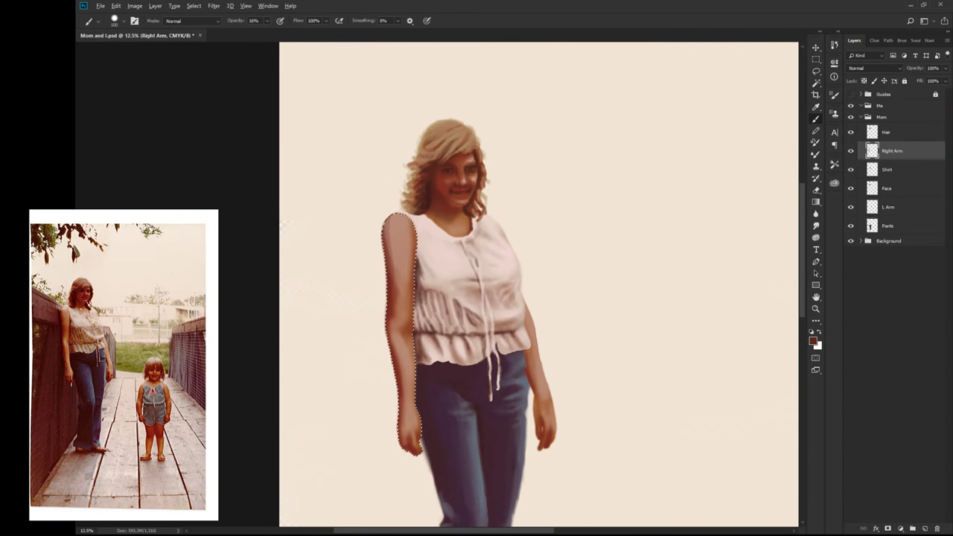
pyautogui.hotkey('ctrl', 's')
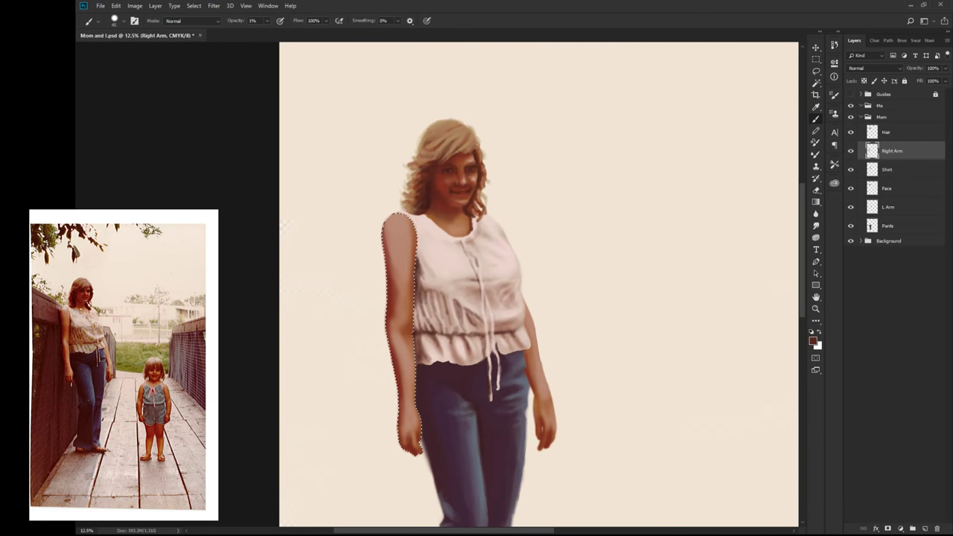
pyautogui.hotkey('ctrl', '0')
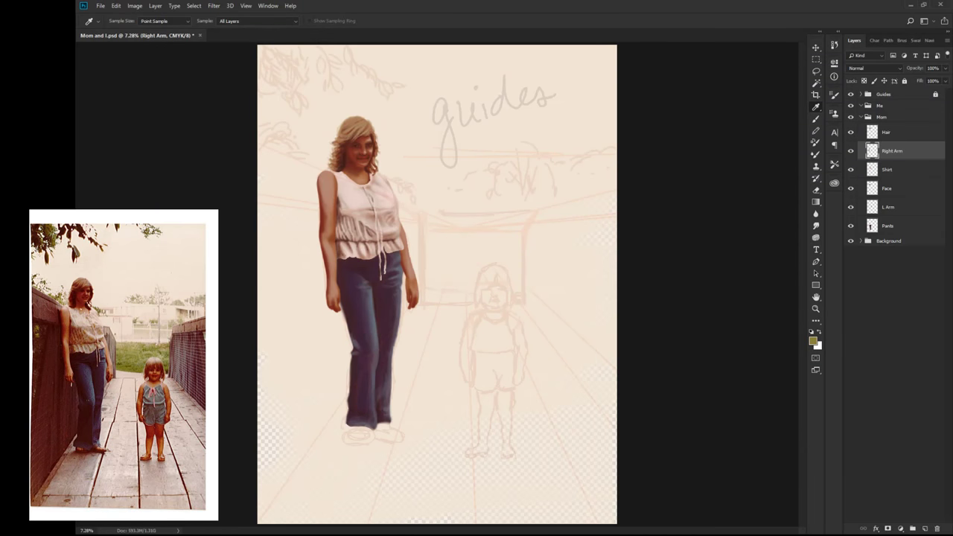
# Step: Add a new layer in the Background group and paint a wide olive-green grass band at 100% opacity
pyautogui.click(925, 529)
pyautogui.moveTo(893, 150)
pyautogui.mouseDown()
pyautogui.moveTo(916, 233)
pyautogui.moveTo(894, 260)
pyautogui.mouseUp()
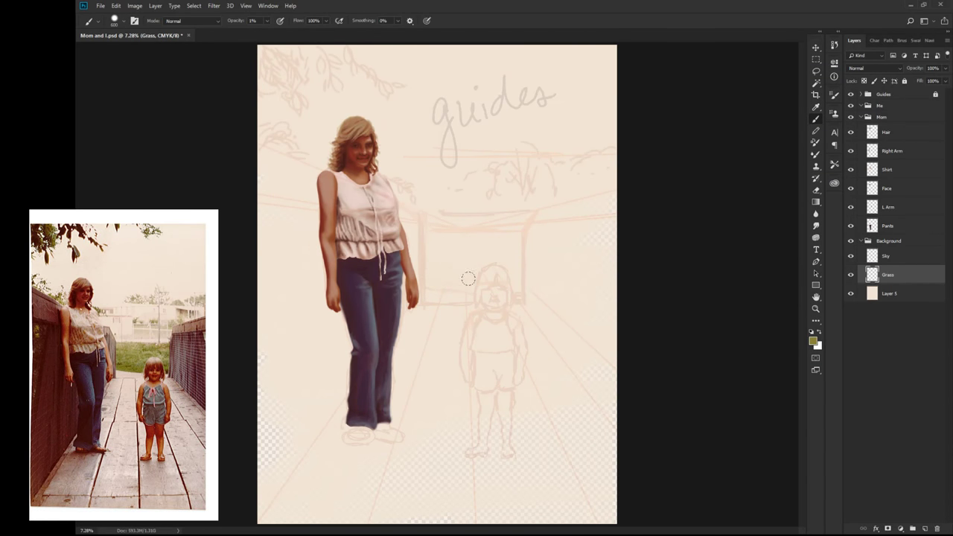
pyautogui.press('0')
pyautogui.moveTo(414, 270)
pyautogui.mouseDown()
pyautogui.moveTo(551, 277)
pyautogui.moveTo(411, 264)
pyautogui.moveTo(359, 223)
pyautogui.moveTo(566, 268)
pyautogui.moveTo(588, 298)
pyautogui.moveTo(581, 220)
pyautogui.moveTo(354, 245)
pyautogui.moveTo(344, 270)
pyautogui.mouseUp()
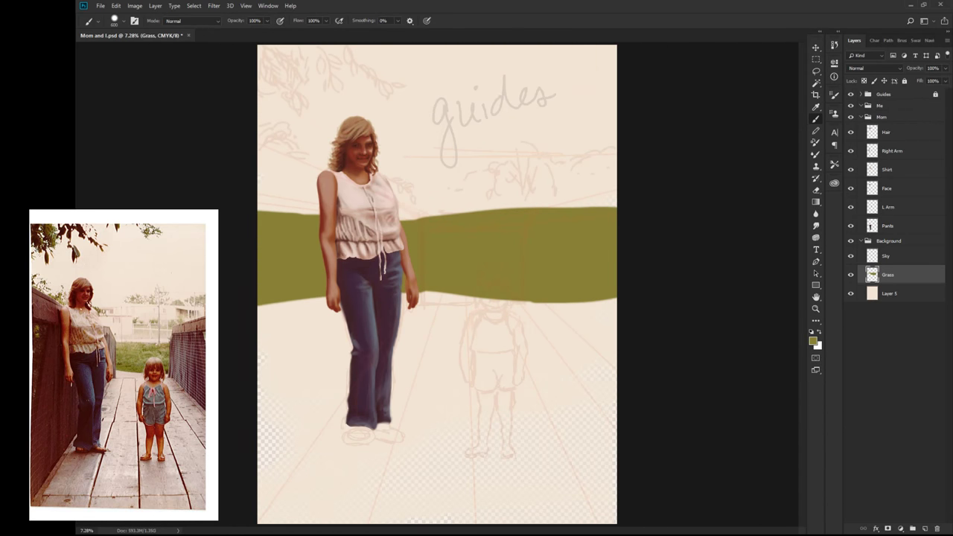
pyautogui.moveTo(463, 215); pyautogui.dragTo(397, 212)
pyautogui.moveTo(321, 211); pyautogui.dragTo(261, 207)
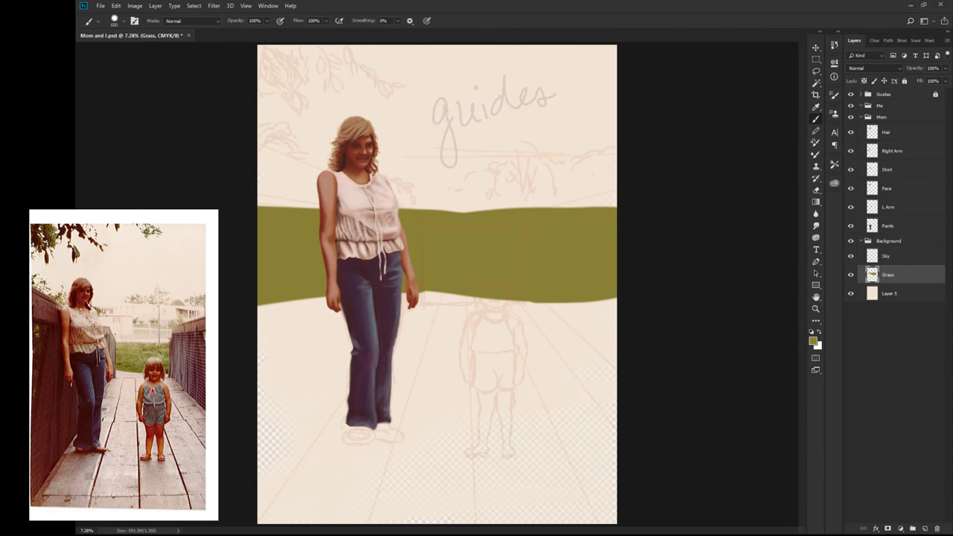
pyautogui.moveTo(402, 208); pyautogui.dragTo(525, 205)
# Step: Recover from the accidental merge of all layers
pyautogui.hotkey('ctrl', 'shift', 'e')
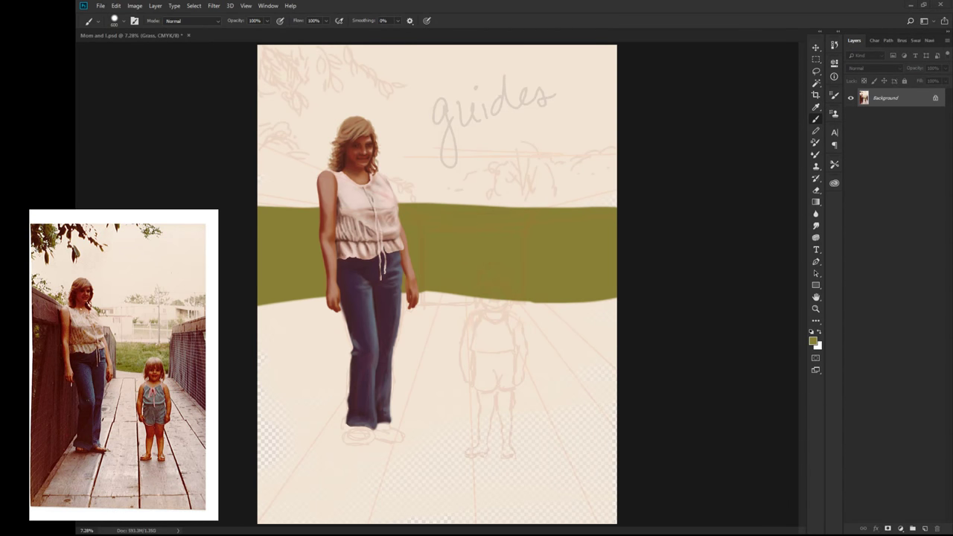
pyautogui.press('i')
pyautogui.hotkey('ctrl', 'z')
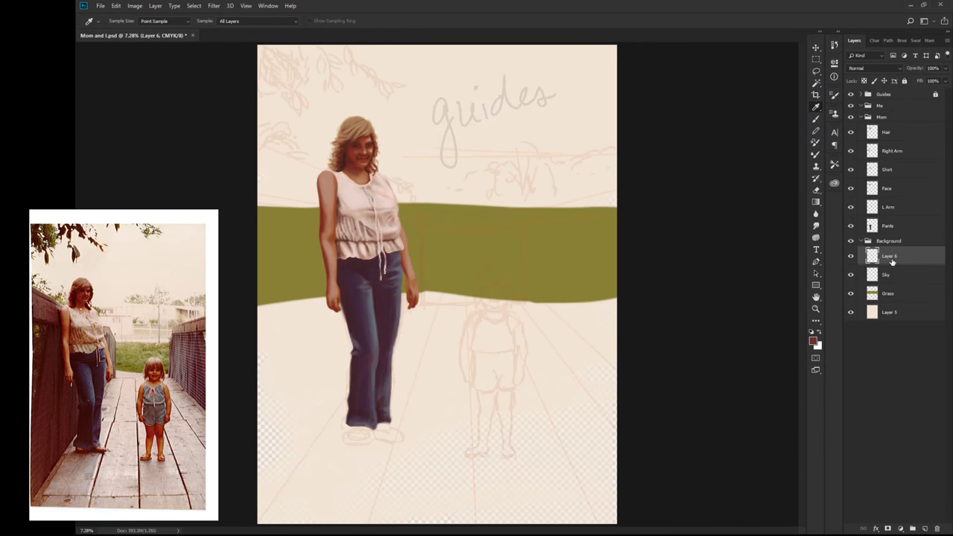
pyautogui.hotkey('ctrl', 'shift', 'e')
# Step: Restore the layer stack and block in the diagonal left rail in solid brown
pyautogui.press('b')
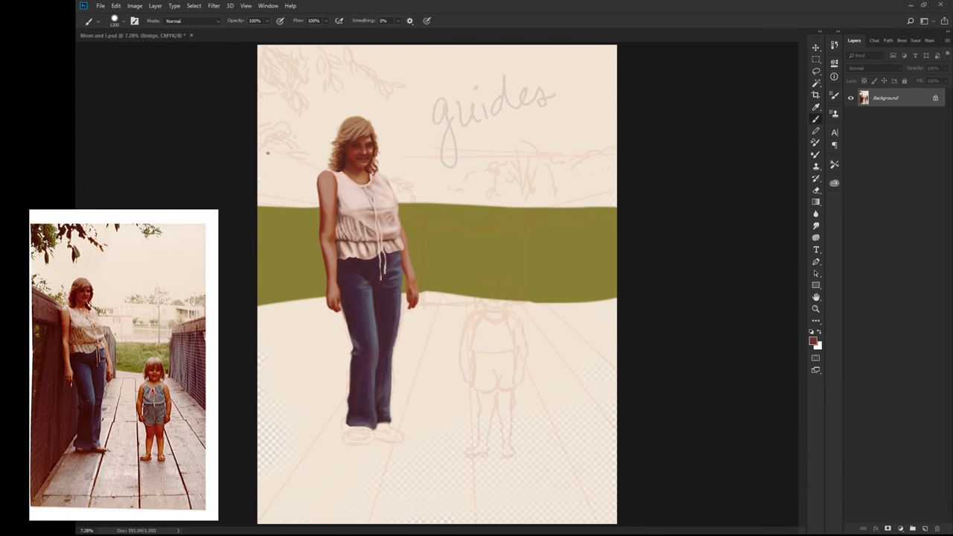
pyautogui.hotkey('ctrl', 'z')
pyautogui.press('[')
pyautogui.press('[')
pyautogui.press('[')
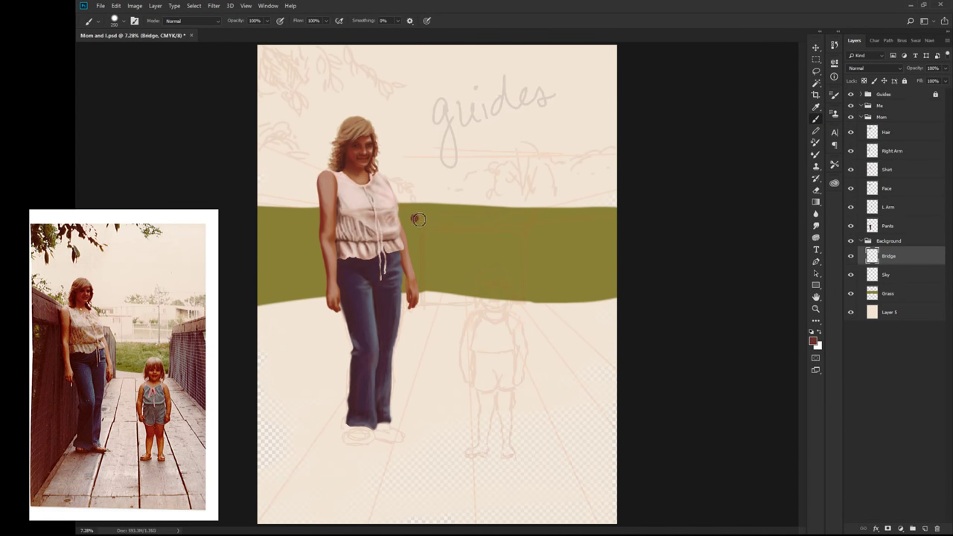
pyautogui.click(415, 215)
pyautogui.keyDown('shift'); pyautogui.click(260, 147); pyautogui.keyUp('shift')
pyautogui.moveTo(260, 148)
pyautogui.mouseDown()
pyautogui.moveTo(298, 200)
pyautogui.moveTo(279, 179)
pyautogui.moveTo(305, 186)
pyautogui.mouseUp()
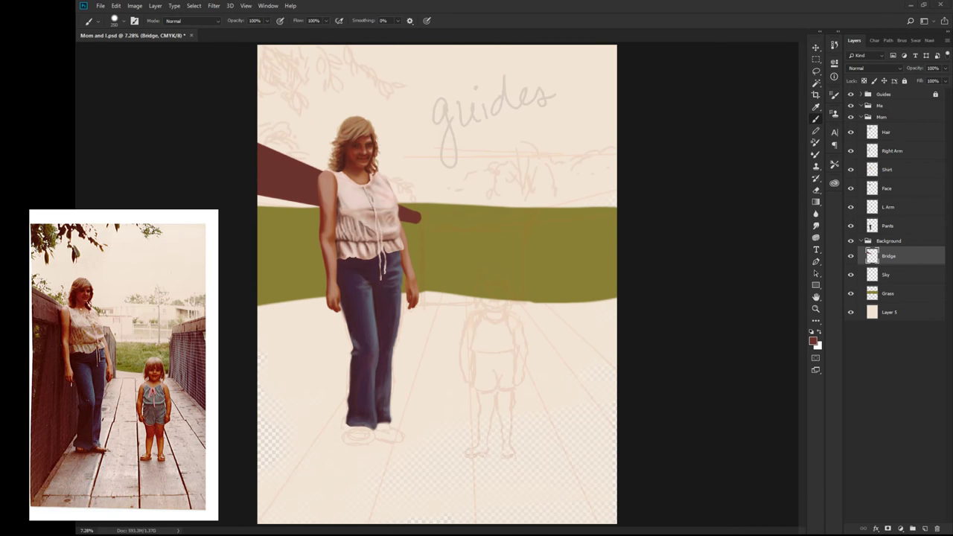
# Step: Draw and fill the right rail's top between two straight edges to the canvas edge
pyautogui.press('[')
pyautogui.press('[')
pyautogui.press('[')
pyautogui.click(532, 223)
pyautogui.keyDown('shift'); pyautogui.click(626, 221); pyautogui.keyUp('shift')
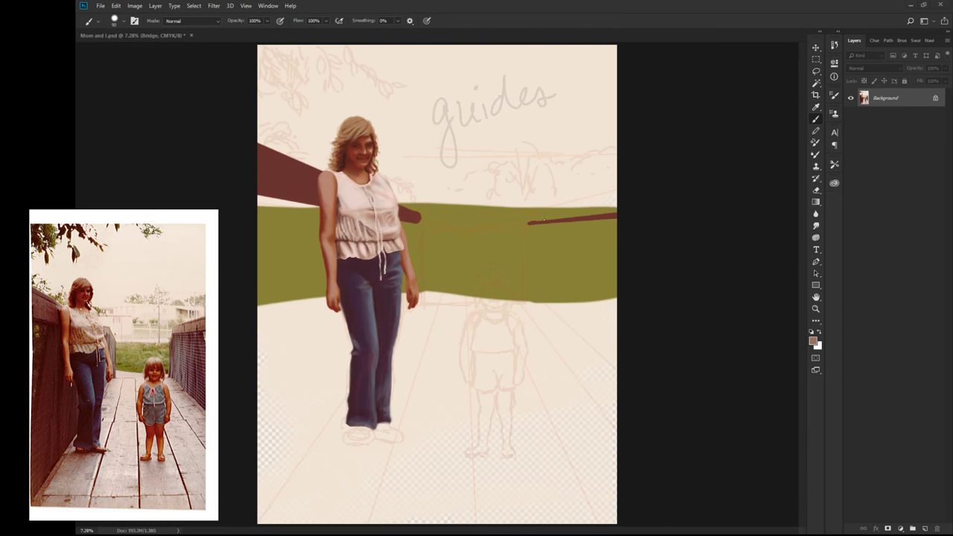
pyautogui.click(545, 213)
pyautogui.keyDown('shift'); pyautogui.click(627, 197); pyautogui.keyUp('shift')
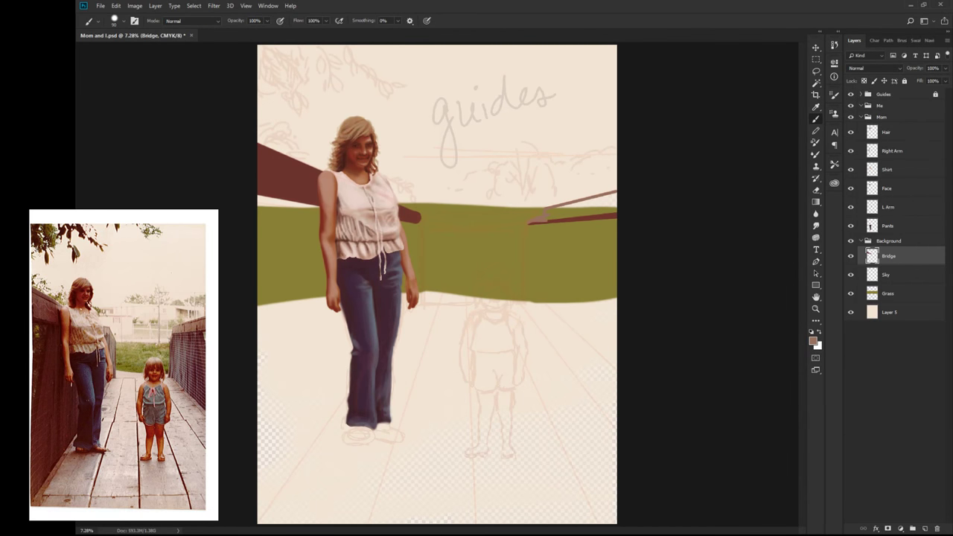
pyautogui.moveTo(553, 217); pyautogui.dragTo(621, 198)
pyautogui.moveTo(553, 223); pyautogui.dragTo(605, 219)
# Step: Paint darker red-brown posts beneath the right rail
pyautogui.press('[')
pyautogui.keyDown('alt'); pyautogui.click(580, 218); pyautogui.keyUp('alt')
pyautogui.moveTo(531, 226); pyautogui.dragTo(521, 300)
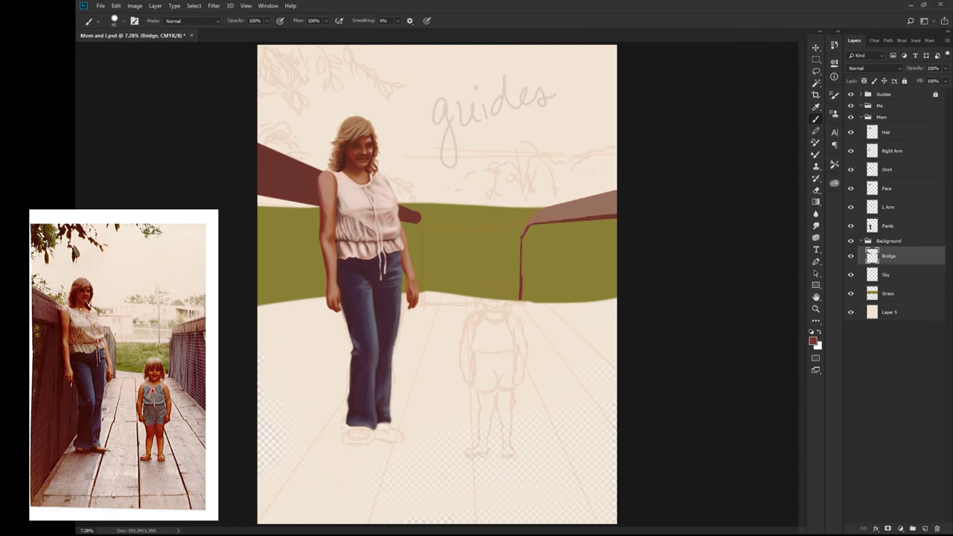
pyautogui.moveTo(595, 220)
pyautogui.mouseDown()
pyautogui.moveTo(619, 245)
pyautogui.moveTo(615, 268)
pyautogui.mouseUp()
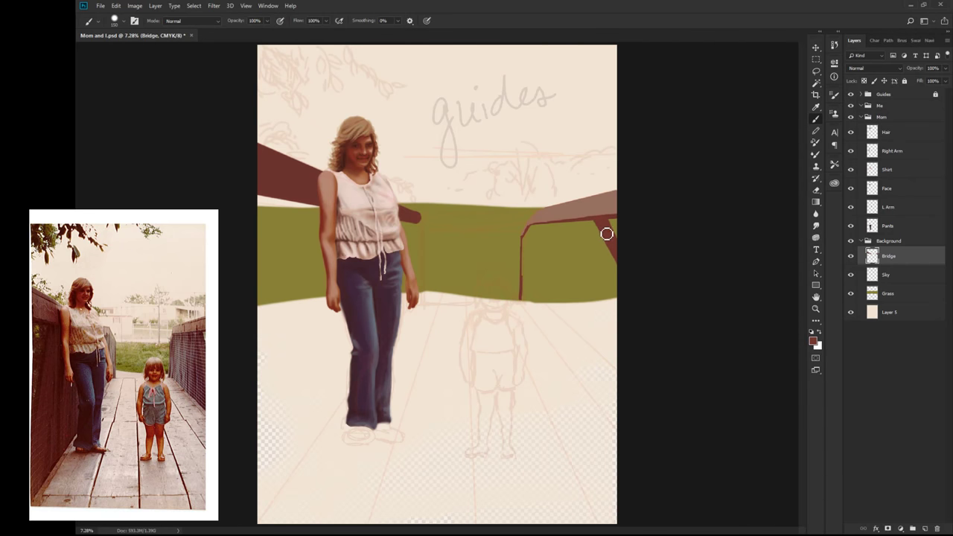
pyautogui.moveTo(606, 230); pyautogui.dragTo(618, 273)
pyautogui.moveTo(573, 226)
pyautogui.mouseDown()
pyautogui.moveTo(585, 268)
pyautogui.moveTo(568, 223)
pyautogui.moveTo(557, 259)
pyautogui.moveTo(573, 304)
pyautogui.mouseUp()
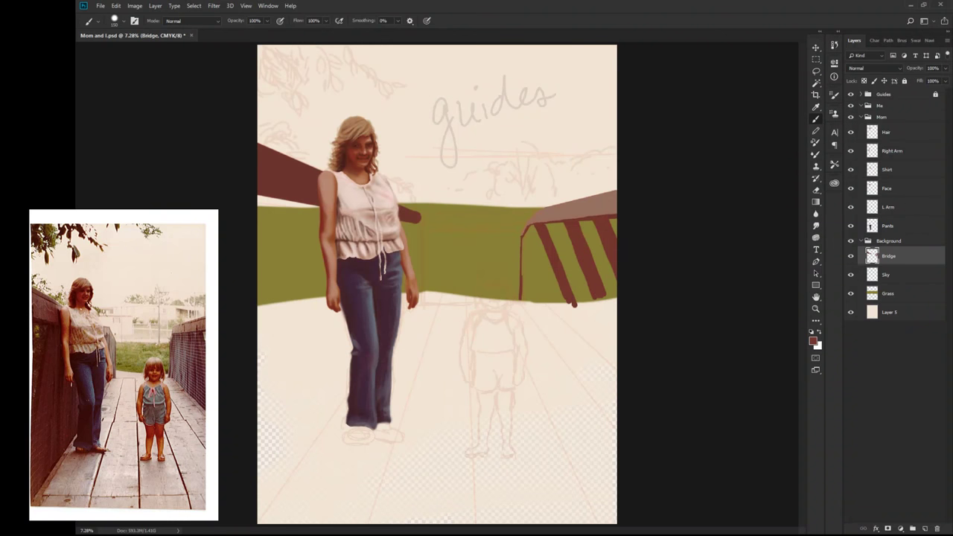
pyautogui.moveTo(535, 256)
pyautogui.mouseDown()
pyautogui.moveTo(530, 226)
pyautogui.moveTo(543, 240)
pyautogui.moveTo(527, 298)
pyautogui.mouseUp()
# Step: Fill the right railing's side and lower support solid dark red
pyautogui.press('e')
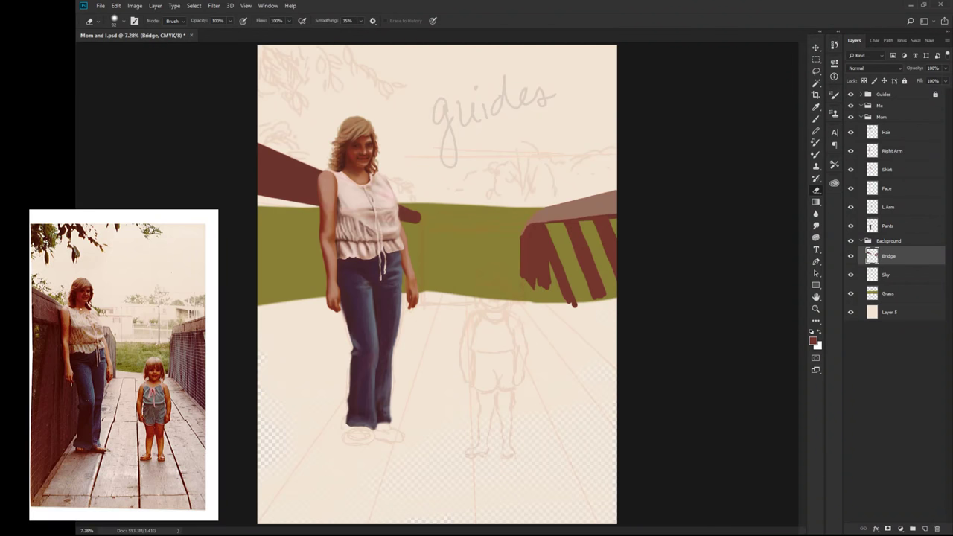
pyautogui.press('i')
pyautogui.press('b')
pyautogui.moveTo(533, 271); pyautogui.dragTo(527, 306)
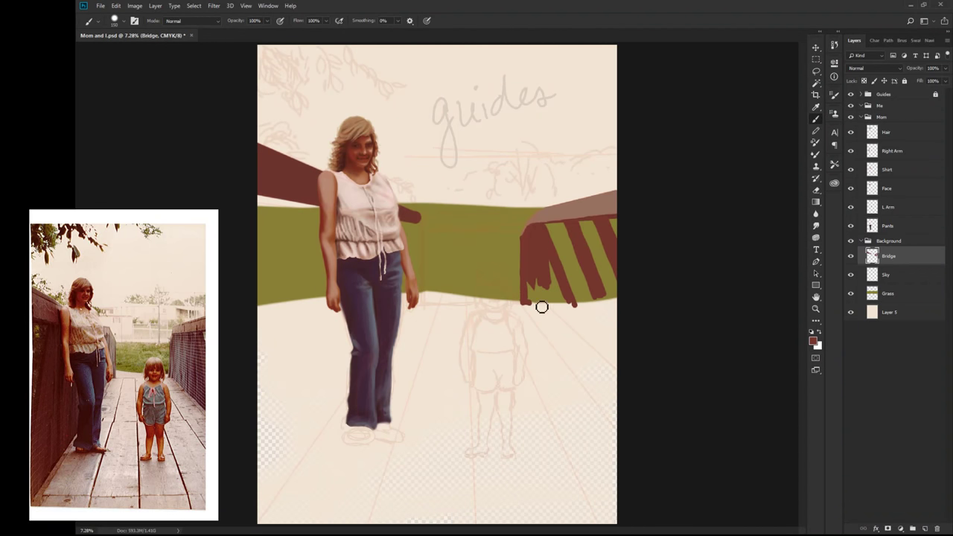
pyautogui.keyDown('shift'); pyautogui.click(622, 408); pyautogui.keyUp('shift')
pyautogui.moveTo(528, 287)
pyautogui.mouseDown()
pyautogui.moveTo(530, 305)
pyautogui.moveTo(624, 385)
pyautogui.mouseUp()
pyautogui.keyDown('shift'); pyautogui.click(618, 387); pyautogui.keyUp('shift')
pyautogui.moveTo(566, 265); pyautogui.dragTo(588, 335)
pyautogui.moveTo(564, 224)
pyautogui.mouseDown()
pyautogui.moveTo(558, 234)
pyautogui.moveTo(596, 254)
pyautogui.moveTo(592, 227)
pyautogui.moveTo(600, 275)
pyautogui.moveTo(578, 251)
pyautogui.moveTo(568, 276)
pyautogui.moveTo(619, 238)
pyautogui.moveTo(572, 246)
pyautogui.moveTo(564, 231)
pyautogui.moveTo(591, 338)
pyautogui.moveTo(623, 359)
pyautogui.mouseUp()
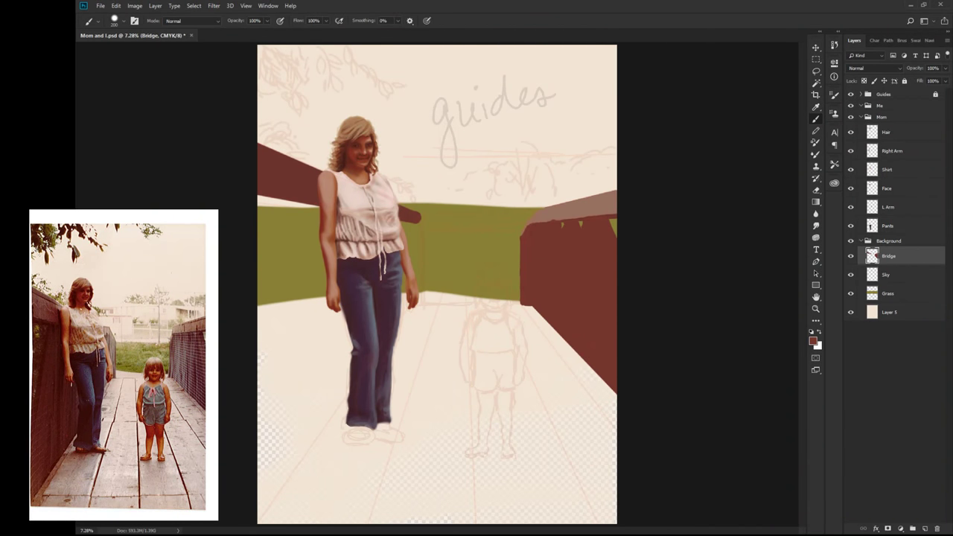
# Step: Try a lighter highlight along the right rail top, then undo it
pyautogui.keyDown('alt'); pyautogui.click(598, 203); pyautogui.keyUp('alt')
pyautogui.moveTo(524, 252)
pyautogui.mouseDown()
pyautogui.moveTo(521, 301)
pyautogui.moveTo(616, 383)
pyautogui.mouseUp()
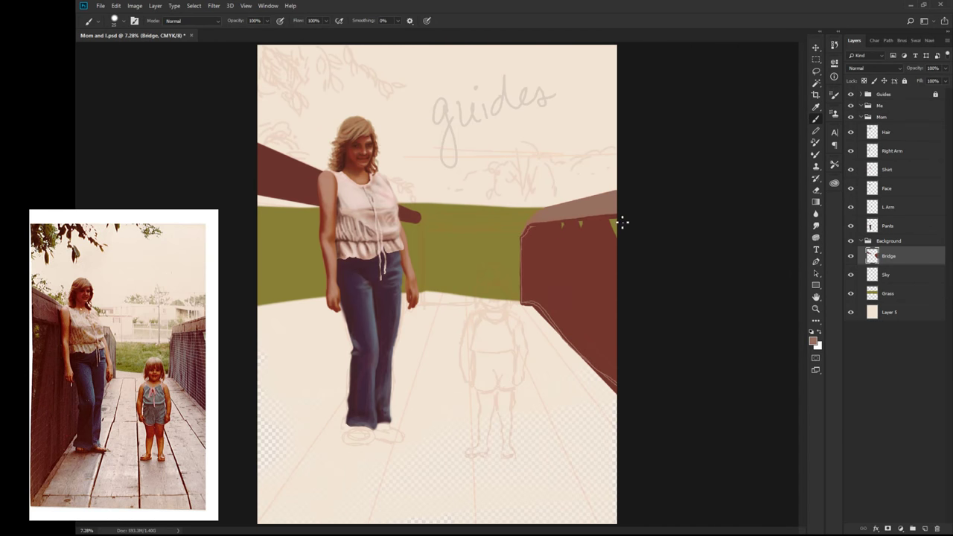
pyautogui.moveTo(528, 236); pyautogui.dragTo(612, 227)
pyautogui.moveTo(551, 240); pyautogui.dragTo(632, 247)
pyautogui.hotkey('ctrl', 'z')
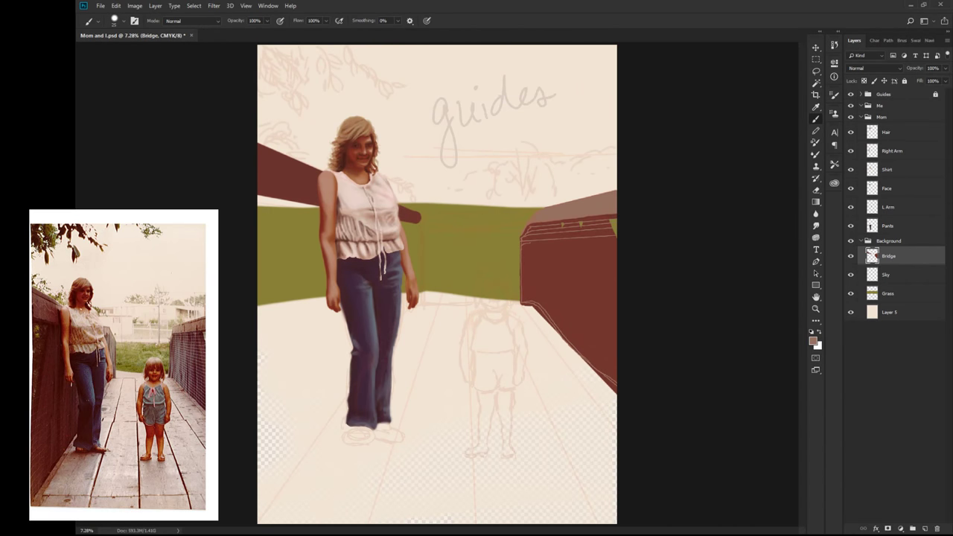
pyautogui.hotkey('ctrl', 'z')
pyautogui.hotkey('ctrl', 'z')
pyautogui.hotkey('ctrl', 'z')
pyautogui.hotkey('ctrl', 'z')
pyautogui.hotkey('ctrl', 'z')
pyautogui.hotkey('ctrl', 'z')
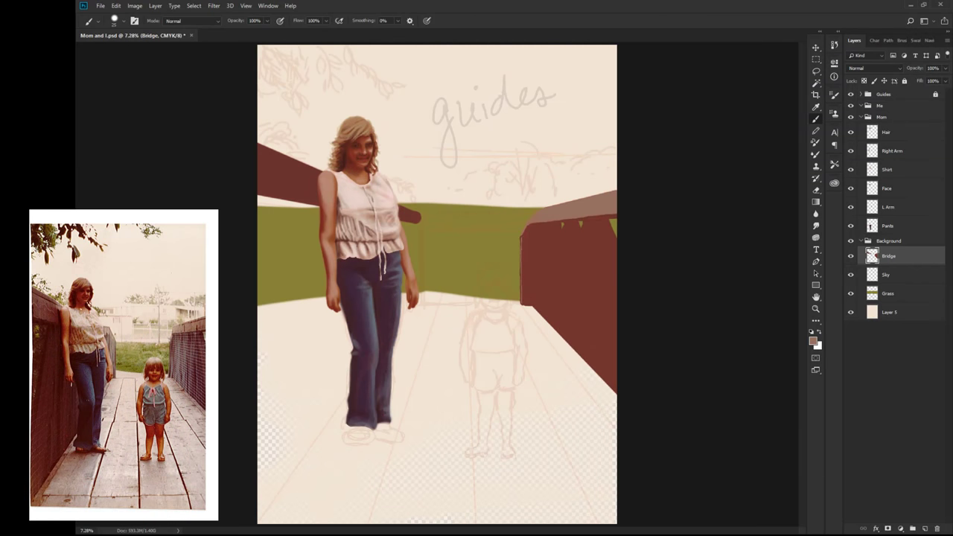
# Step: Paint a darker line along the right railing's top and save the painting
pyautogui.keyDown('alt'); pyautogui.click(553, 227); pyautogui.keyUp('alt')
pyautogui.keyDown('alt'); pyautogui.click(614, 198); pyautogui.keyUp('alt')
pyautogui.keyDown('alt'); pyautogui.click(607, 231); pyautogui.keyUp('alt')
pyautogui.keyDown('shift'); pyautogui.click(616, 196); pyautogui.keyUp('shift')
pyautogui.hotkey('ctrl', 's')
# Step: Paint dark brown posts beneath the left rail
pyautogui.press('[')
pyautogui.moveTo(257, 201)
pyautogui.mouseDown()
pyautogui.moveTo(318, 212)
pyautogui.moveTo(269, 199)
pyautogui.mouseUp()
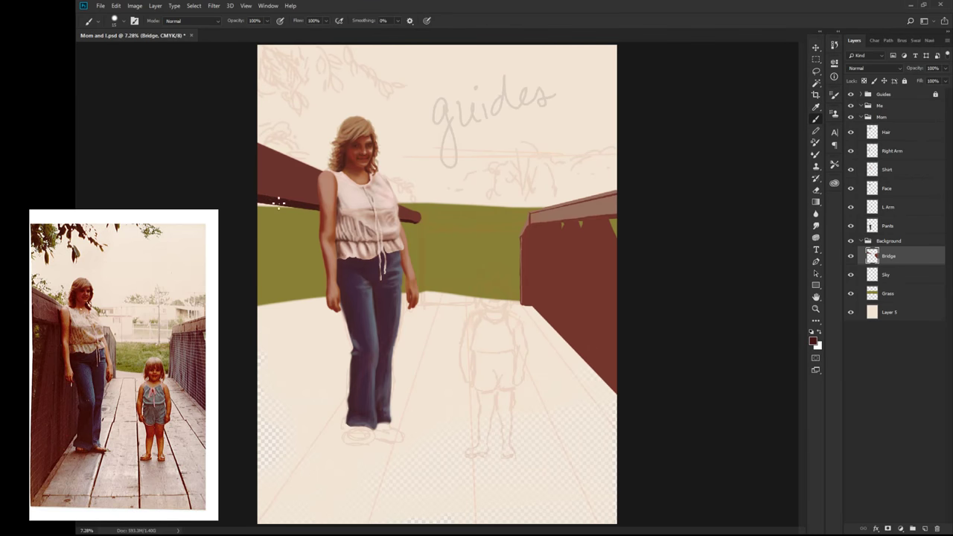
pyautogui.press('b')
pyautogui.moveTo(272, 205)
pyautogui.mouseDown()
pyautogui.moveTo(296, 300)
pyautogui.moveTo(307, 212)
pyautogui.moveTo(316, 252)
pyautogui.moveTo(276, 238)
pyautogui.moveTo(268, 313)
pyautogui.mouseUp()
pyautogui.moveTo(418, 221); pyautogui.dragTo(418, 301)
# Step: Fill the left bridge wall solid dark brown down to the lower-left corner
pyautogui.click(262, 526)
pyautogui.keyDown('shift'); pyautogui.click(408, 307); pyautogui.keyUp('shift')
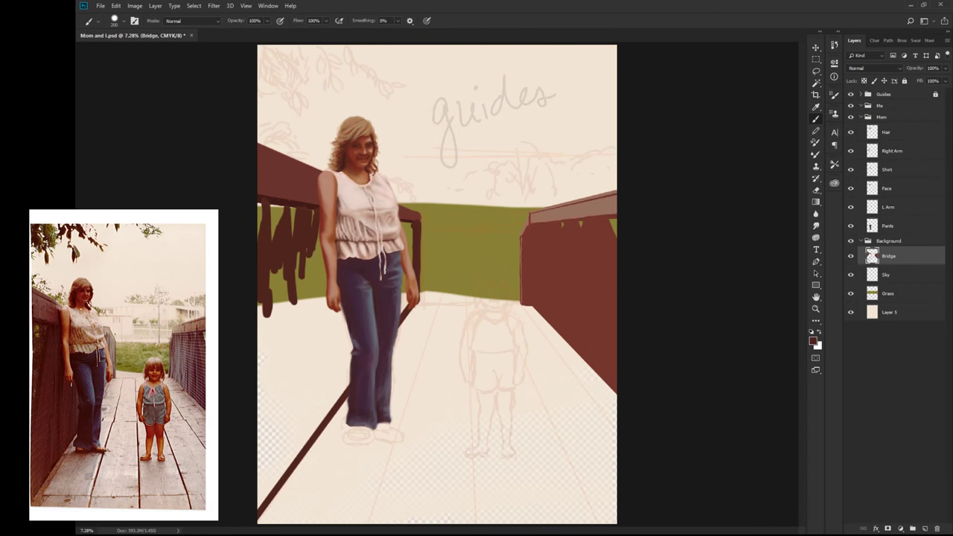
pyautogui.moveTo(272, 270)
pyautogui.mouseDown()
pyautogui.moveTo(273, 330)
pyautogui.moveTo(317, 229)
pyautogui.mouseUp()
pyautogui.moveTo(407, 263); pyautogui.dragTo(406, 216)
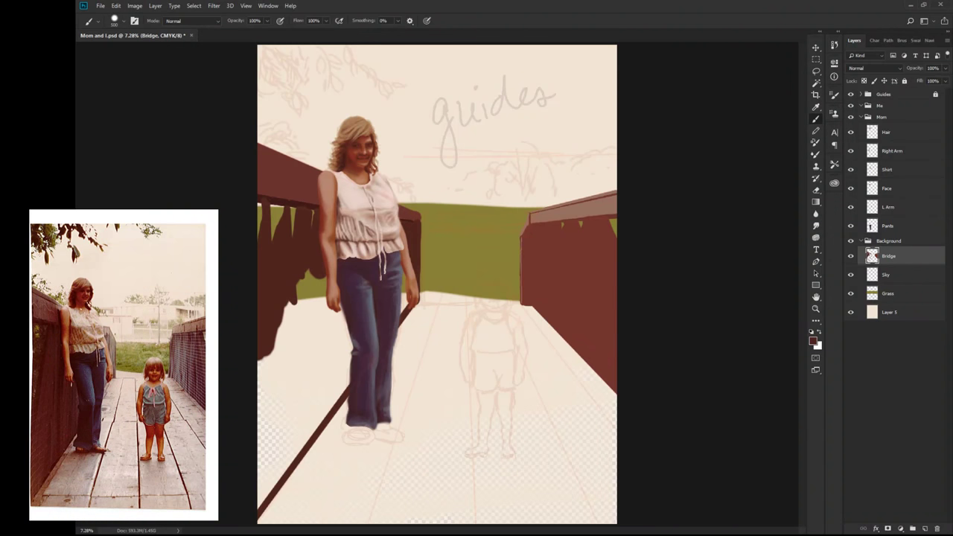
pyautogui.moveTo(313, 272)
pyautogui.mouseDown()
pyautogui.moveTo(283, 335)
pyautogui.moveTo(292, 357)
pyautogui.moveTo(283, 462)
pyautogui.mouseUp()
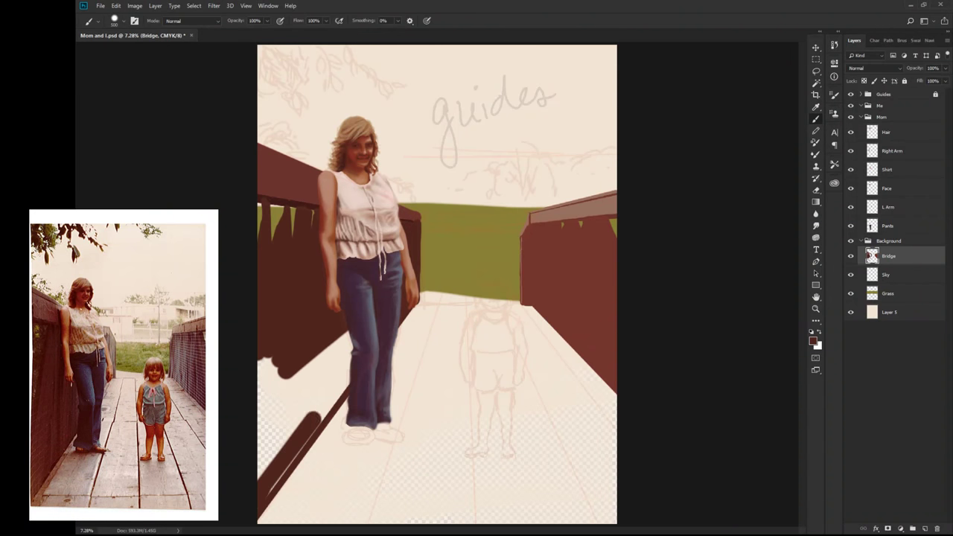
pyautogui.moveTo(327, 373); pyautogui.dragTo(269, 387)
pyautogui.moveTo(342, 350); pyautogui.dragTo(283, 454)
pyautogui.moveTo(268, 372)
pyautogui.mouseDown()
pyautogui.moveTo(290, 402)
pyautogui.moveTo(349, 328)
pyautogui.mouseUp()
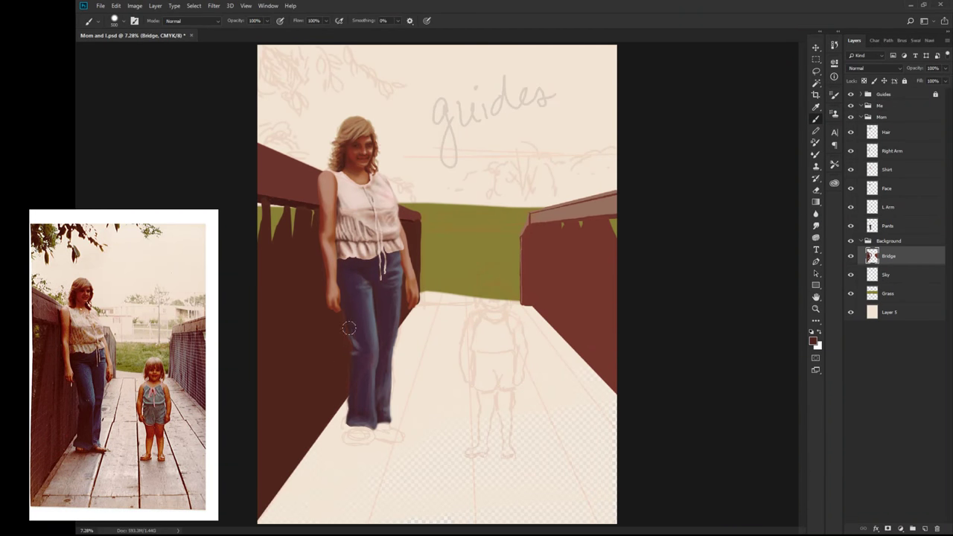
pyautogui.click(888, 226)
# Step: Toggle the guide sketches and create Layer 6 above Grass with a light deck colour
pyautogui.press('e')
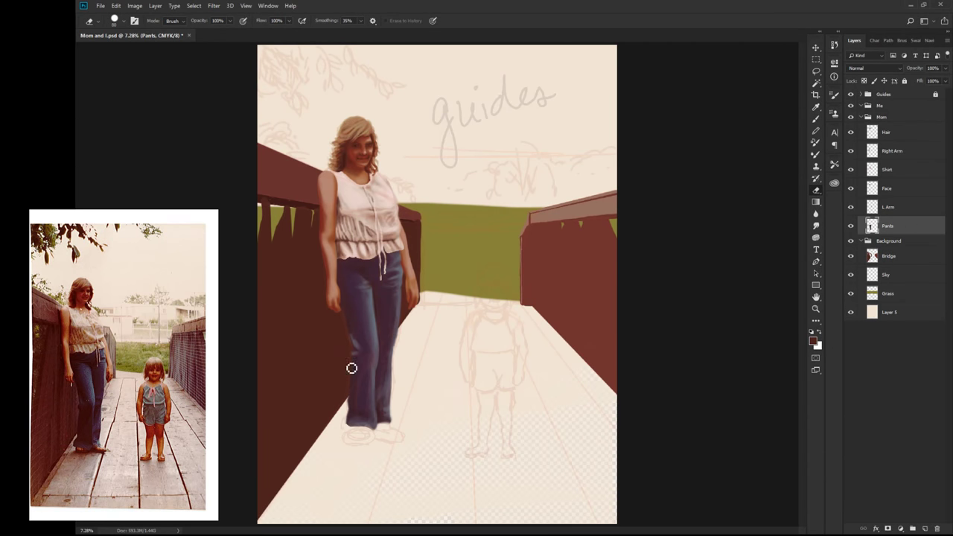
pyautogui.click(851, 94)
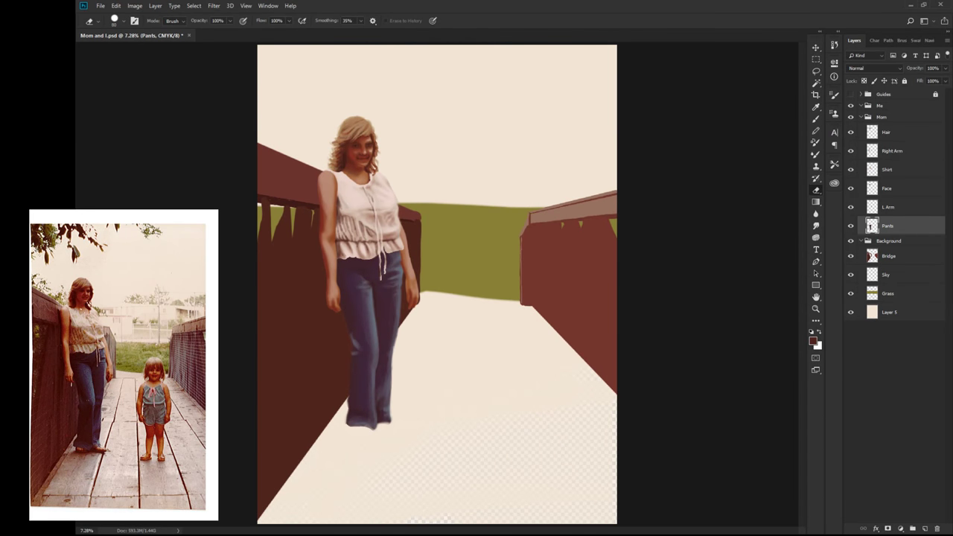
pyautogui.click(851, 95)
pyautogui.press('b')
pyautogui.click(883, 95)
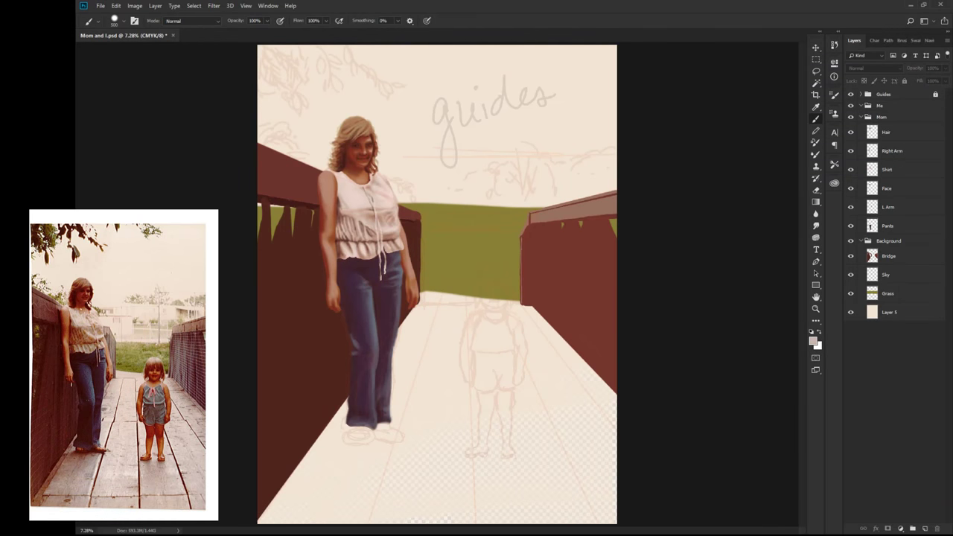
pyautogui.hotkey('ctrl', 'shift', 'alt', 'n')
# Step: Brush the greyish-pink deck tone over the whole walkway down to the canvas bottom
pyautogui.moveTo(442, 317); pyautogui.dragTo(532, 314)
pyautogui.moveTo(405, 316); pyautogui.dragTo(320, 462)
pyautogui.moveTo(536, 313)
pyautogui.mouseDown()
pyautogui.moveTo(603, 395)
pyautogui.moveTo(436, 405)
pyautogui.moveTo(357, 454)
pyautogui.moveTo(313, 514)
pyautogui.moveTo(596, 446)
pyautogui.moveTo(566, 350)
pyautogui.moveTo(403, 387)
pyautogui.mouseUp()
pyautogui.moveTo(357, 499); pyautogui.dragTo(566, 447)
pyautogui.moveTo(536, 343)
pyautogui.mouseDown()
pyautogui.moveTo(477, 384)
pyautogui.moveTo(464, 428)
pyautogui.mouseUp()
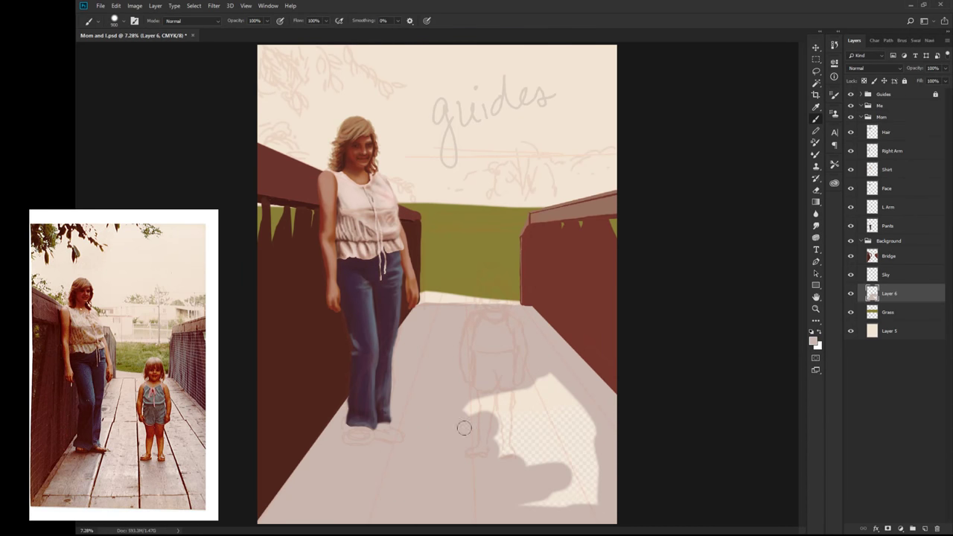
pyautogui.moveTo(519, 374)
pyautogui.mouseDown()
pyautogui.moveTo(511, 440)
pyautogui.moveTo(574, 393)
pyautogui.moveTo(574, 476)
pyautogui.moveTo(552, 431)
pyautogui.mouseUp()
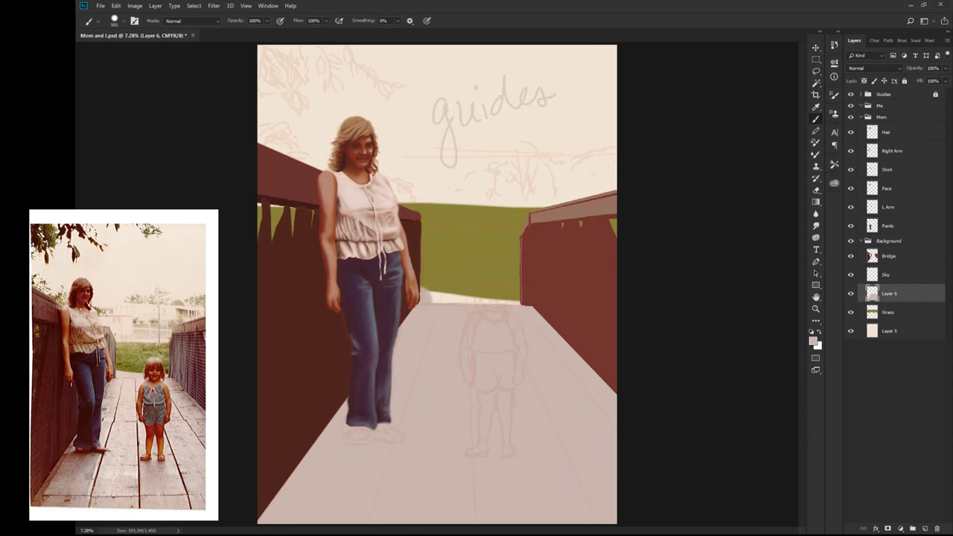
# Step: Sample a brown from the bridge and shade the left wall's lower edge with it
pyautogui.press('i')
pyautogui.press('b')
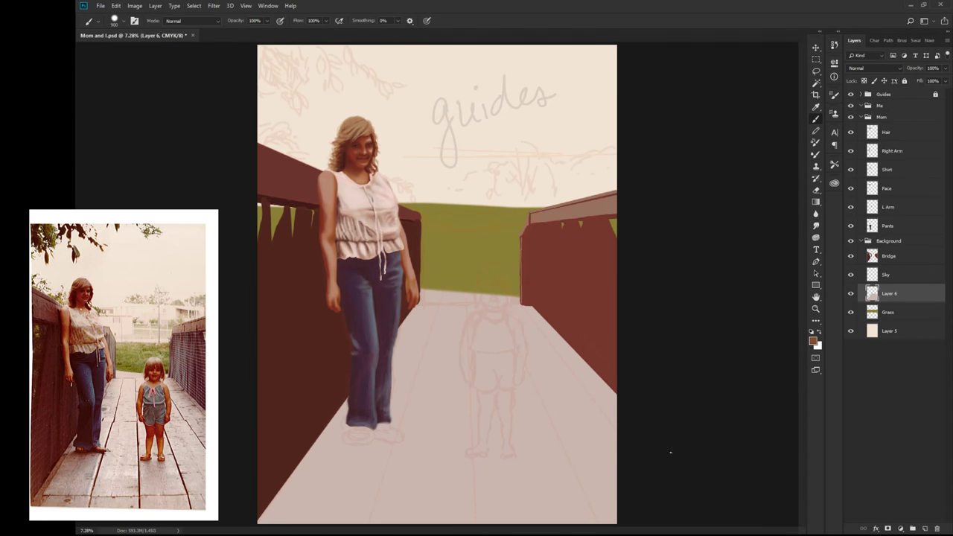
pyautogui.keyDown('alt'); pyautogui.click(303, 460); pyautogui.keyUp('alt')
pyautogui.moveTo(262, 519); pyautogui.dragTo(344, 402)
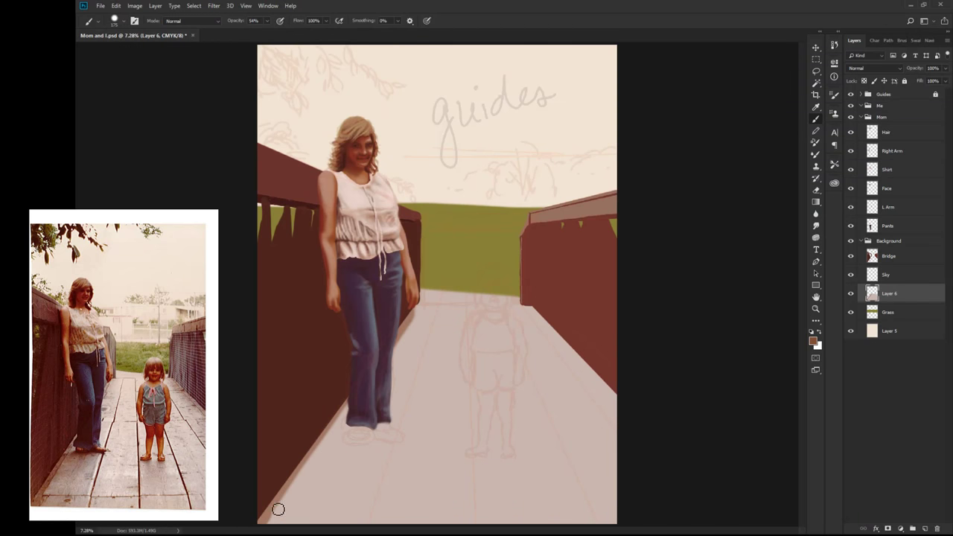
pyautogui.moveTo(277, 506); pyautogui.dragTo(287, 482)
# Step: Paint a brown shadow under the woman's feet, extending it down-left
pyautogui.moveTo(389, 441)
pyautogui.mouseDown()
pyautogui.moveTo(330, 443)
pyautogui.moveTo(396, 438)
pyautogui.mouseUp()
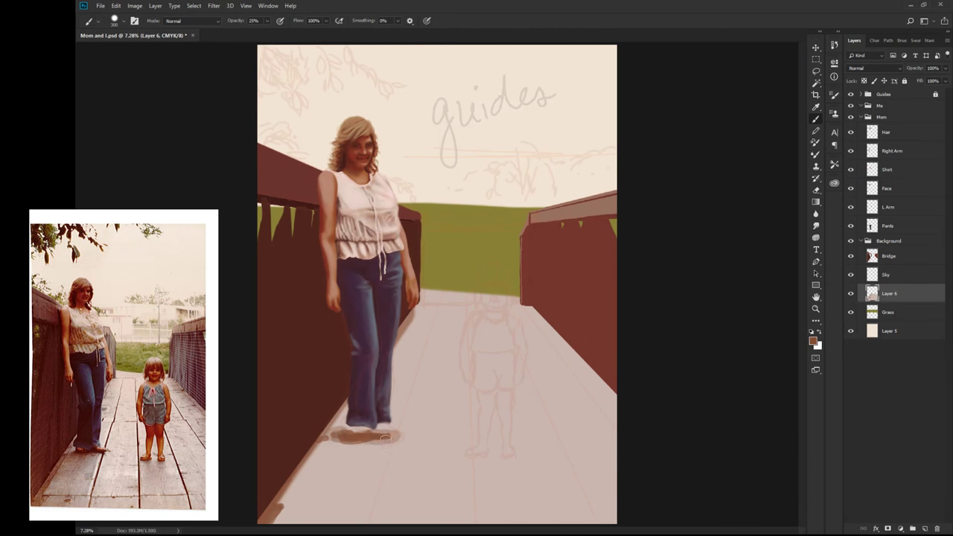
pyautogui.moveTo(320, 436)
pyautogui.mouseDown()
pyautogui.moveTo(388, 439)
pyautogui.moveTo(372, 446)
pyautogui.mouseUp()
pyautogui.moveTo(339, 479)
pyautogui.mouseDown()
pyautogui.moveTo(358, 447)
pyautogui.moveTo(335, 491)
pyautogui.mouseUp()
# Step: Draw diagonal, horizontal and vertical plank seams across the lower deck
pyautogui.moveTo(421, 378); pyautogui.dragTo(375, 512)
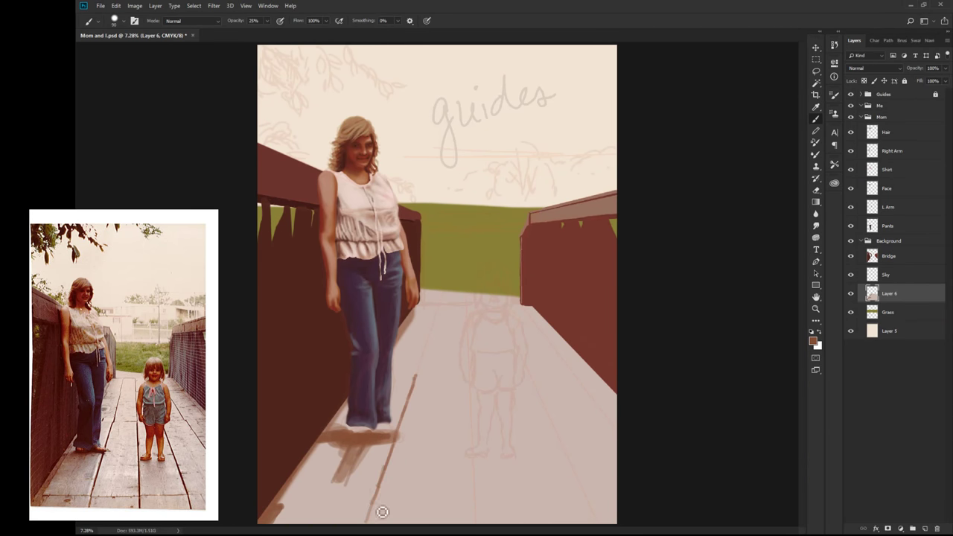
pyautogui.moveTo(283, 507)
pyautogui.mouseDown()
pyautogui.moveTo(414, 513)
pyautogui.moveTo(614, 501)
pyautogui.mouseUp()
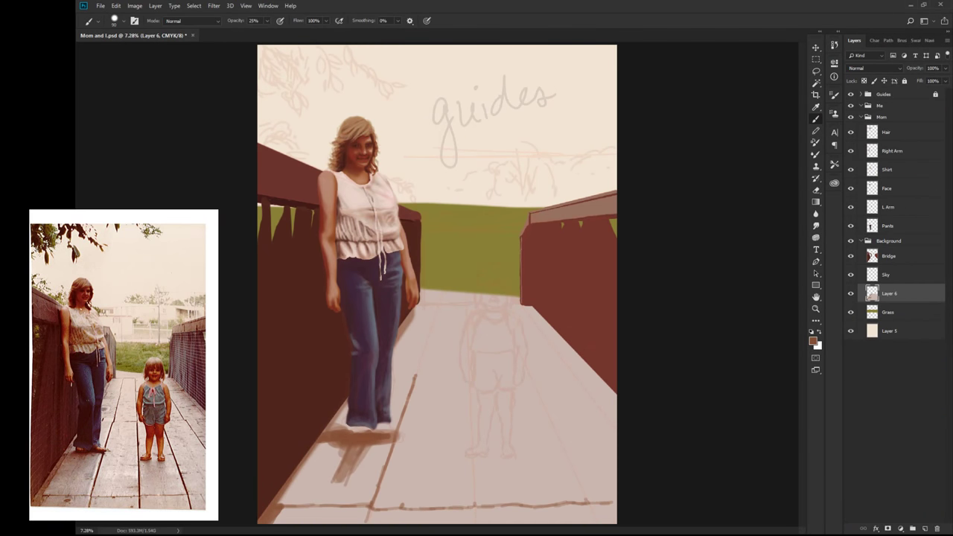
pyautogui.moveTo(392, 447); pyautogui.dragTo(371, 498)
pyautogui.press('e')
pyautogui.moveTo(481, 507)
pyautogui.mouseDown()
pyautogui.moveTo(471, 297)
pyautogui.moveTo(475, 505)
pyautogui.mouseUp()
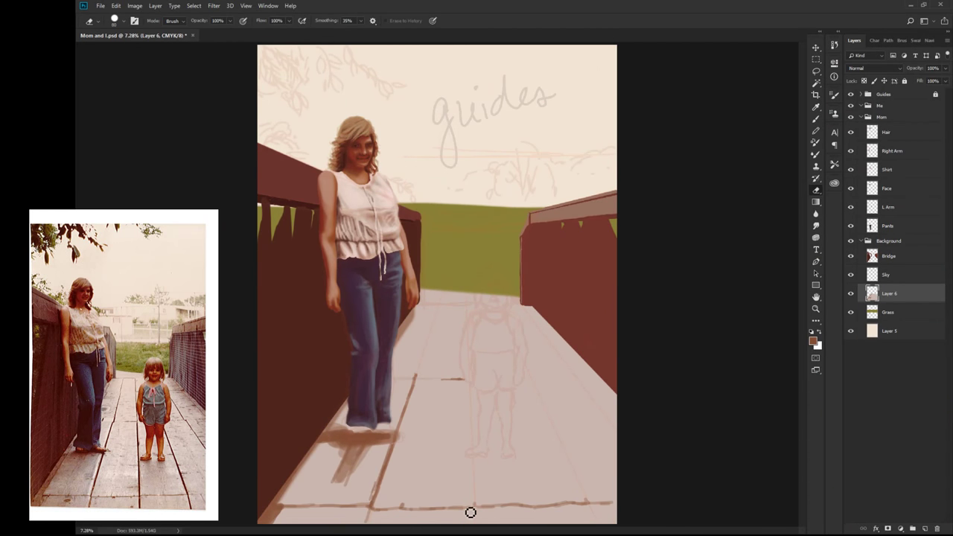
# Step: Draw straight plank lines converging from the far grass down the walkway's right half
pyautogui.press('b')
pyautogui.click(467, 229)
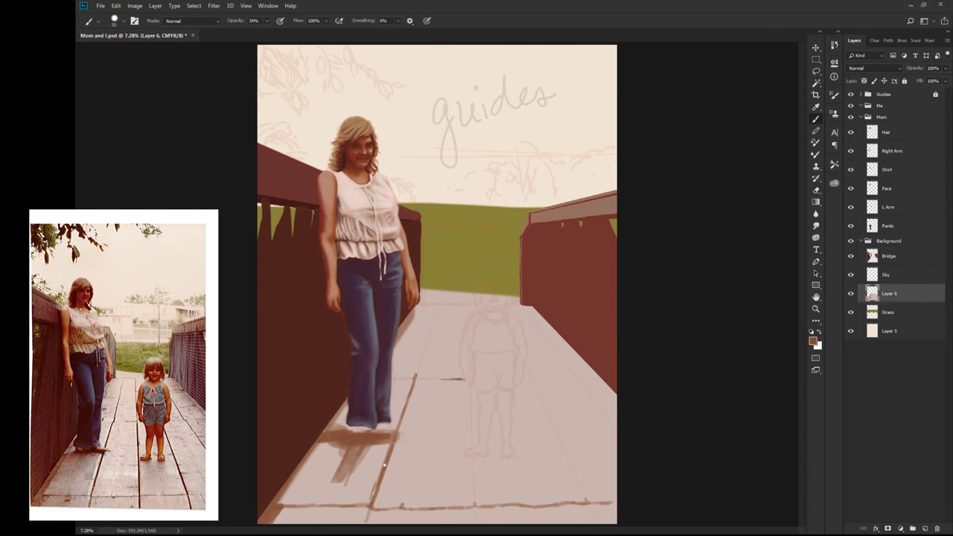
pyautogui.keyDown('shift'); pyautogui.click(459, 511); pyautogui.keyUp('shift')
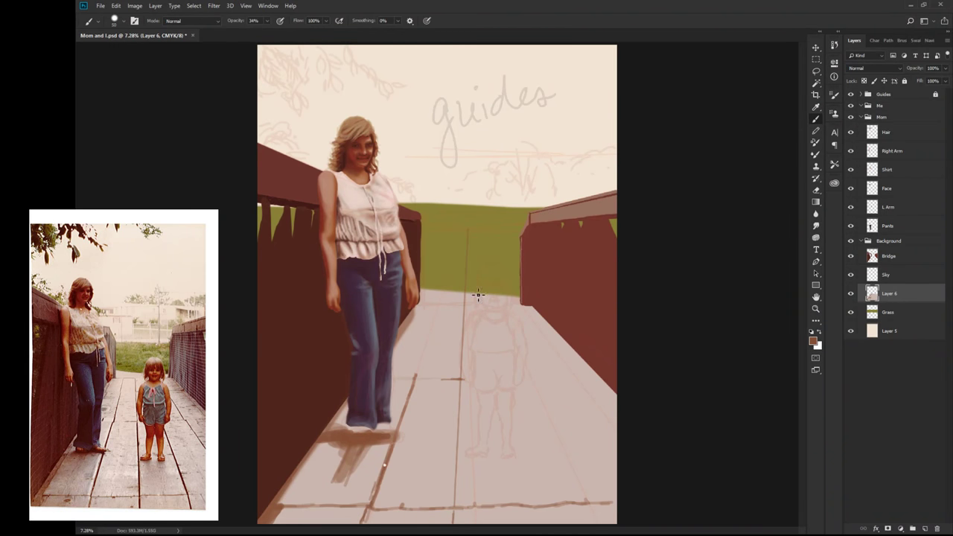
pyautogui.keyDown('shift'); pyautogui.click(547, 505); pyautogui.keyUp('shift')
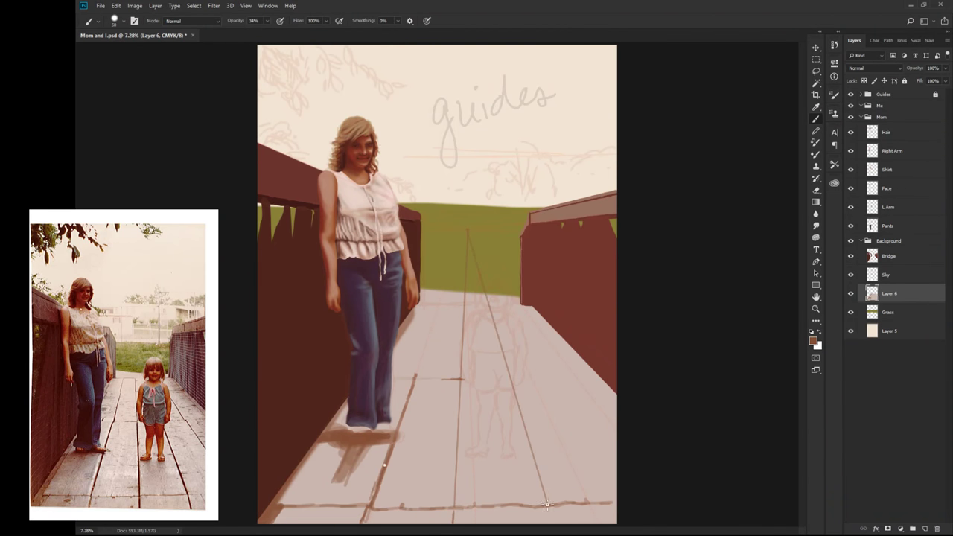
pyautogui.keyDown('shift'); pyautogui.click(556, 381); pyautogui.keyUp('shift')
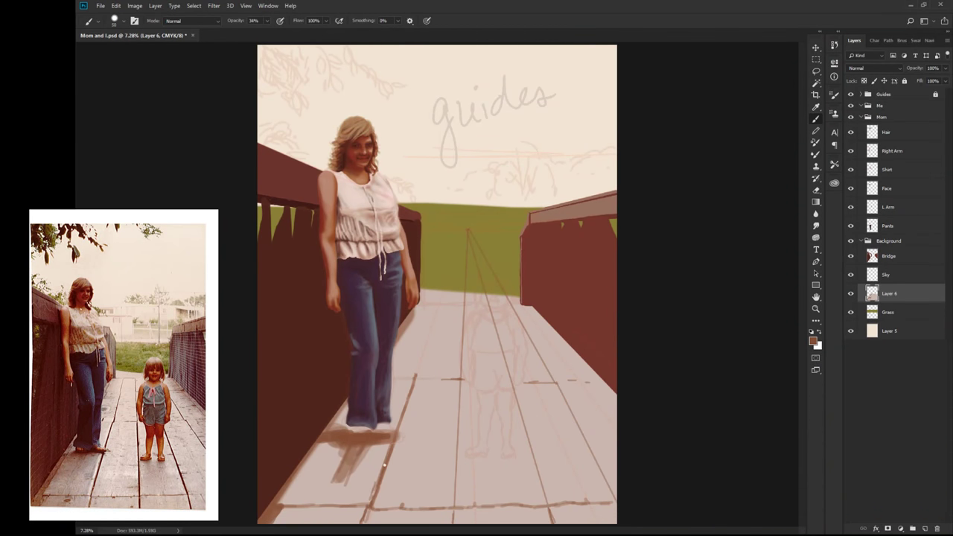
pyautogui.moveTo(563, 382); pyautogui.dragTo(617, 458)
# Step: Hide the plant sketch layer inside the Guides group, then collapse the group
pyautogui.hotkey('alt', '.')
pyautogui.press('e')
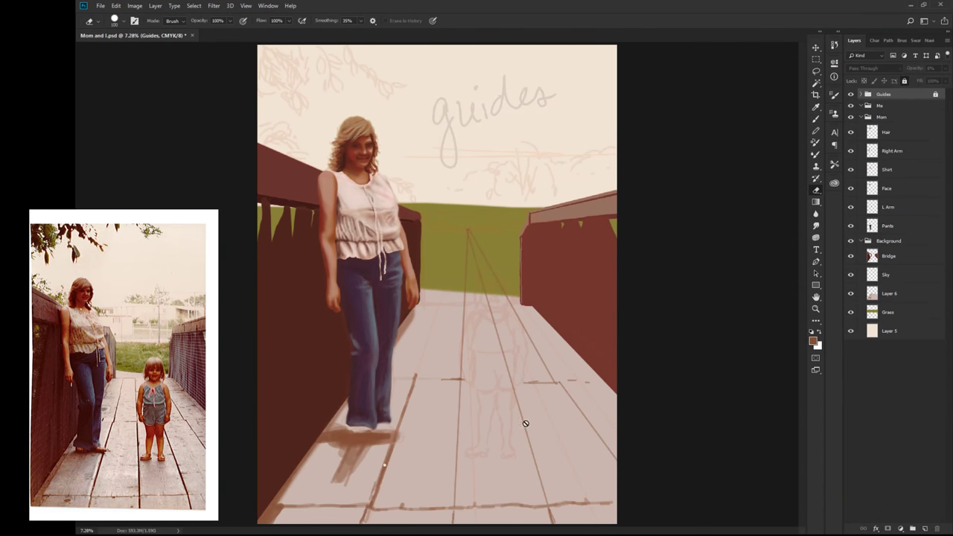
pyautogui.click(860, 94)
pyautogui.click(890, 109)
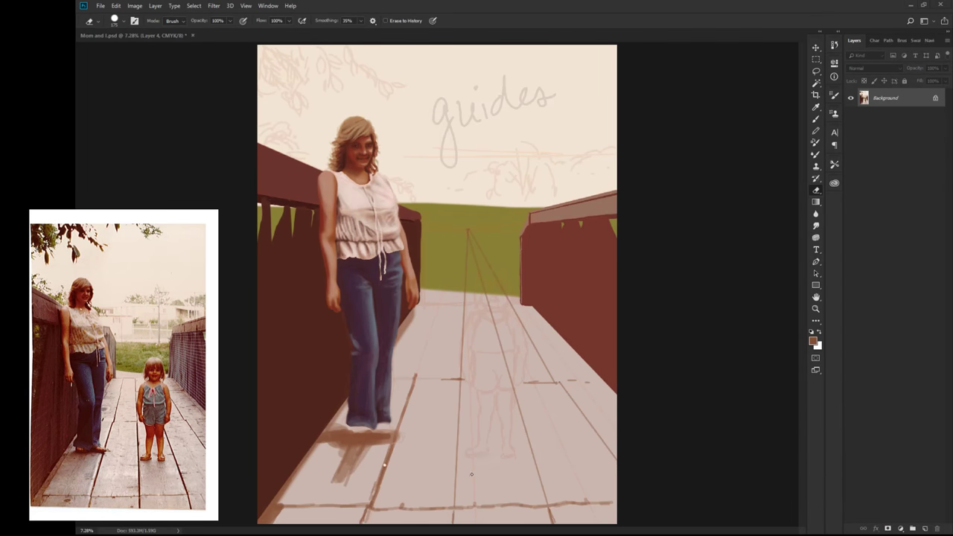
pyautogui.hotkey('alt', '[')
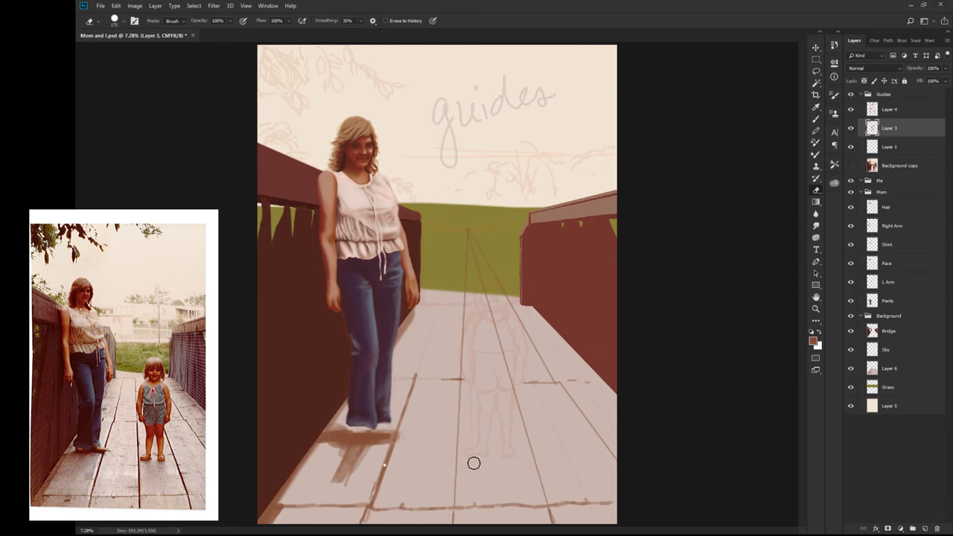
pyautogui.press('Delete')
pyautogui.click(885, 94)
pyautogui.click(860, 94)
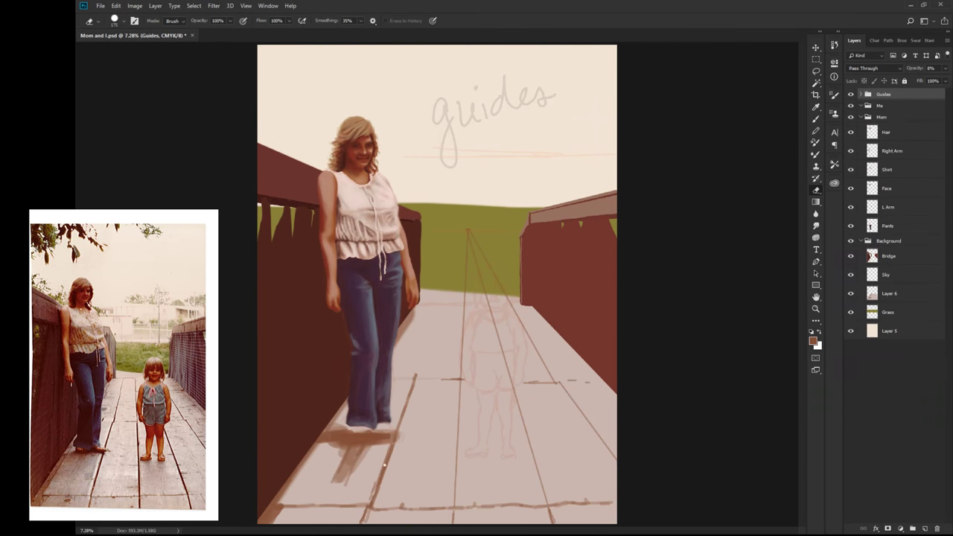